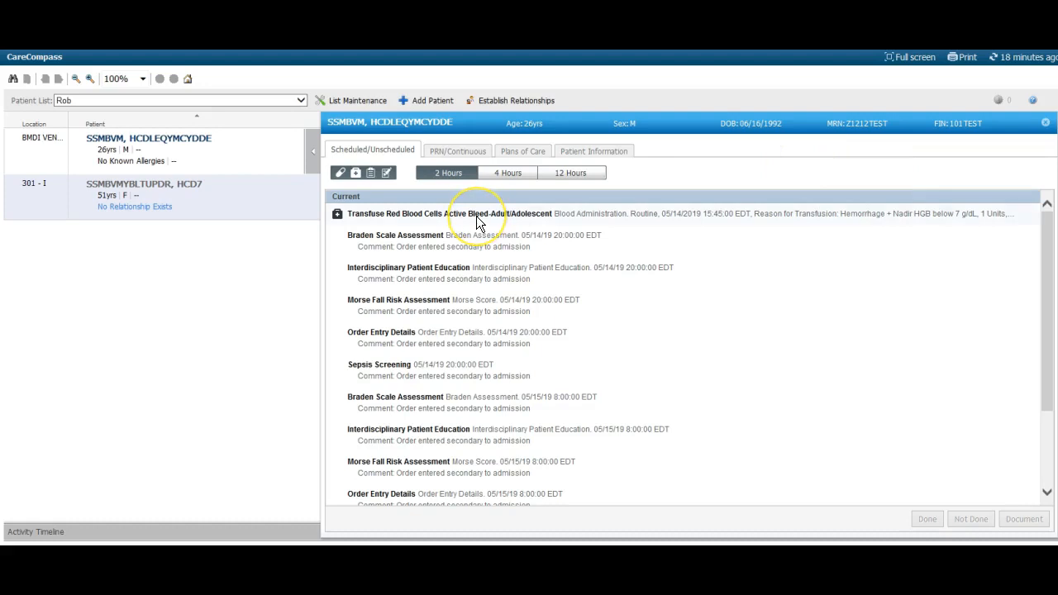
Close the patient's task list after selecting the red blood cell transfusion task and open their chart at I&O/INET's Blood Product Administration section
left_click(476, 216)
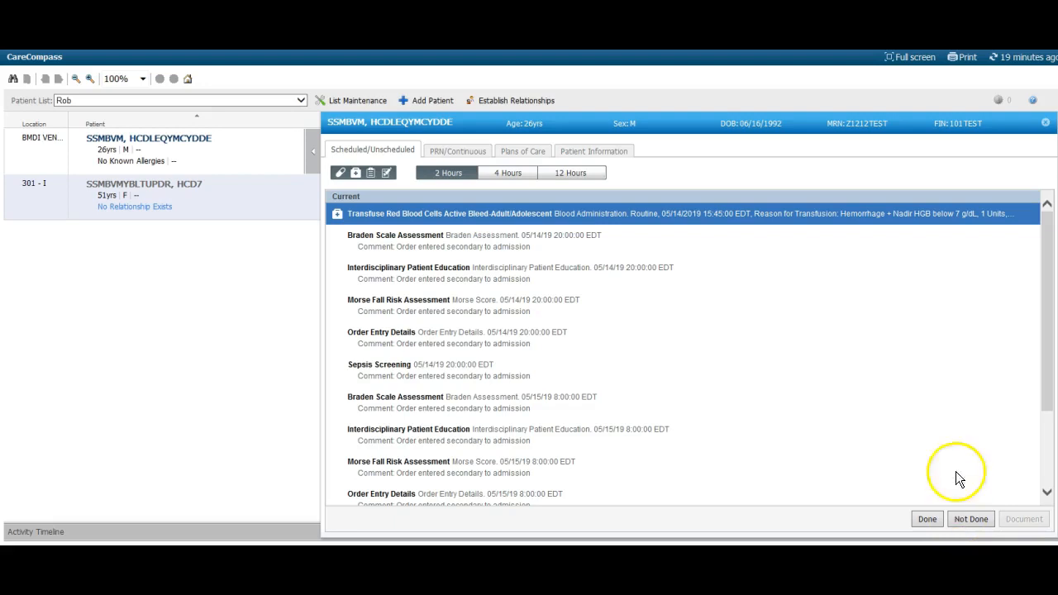
left_click(1044, 122)
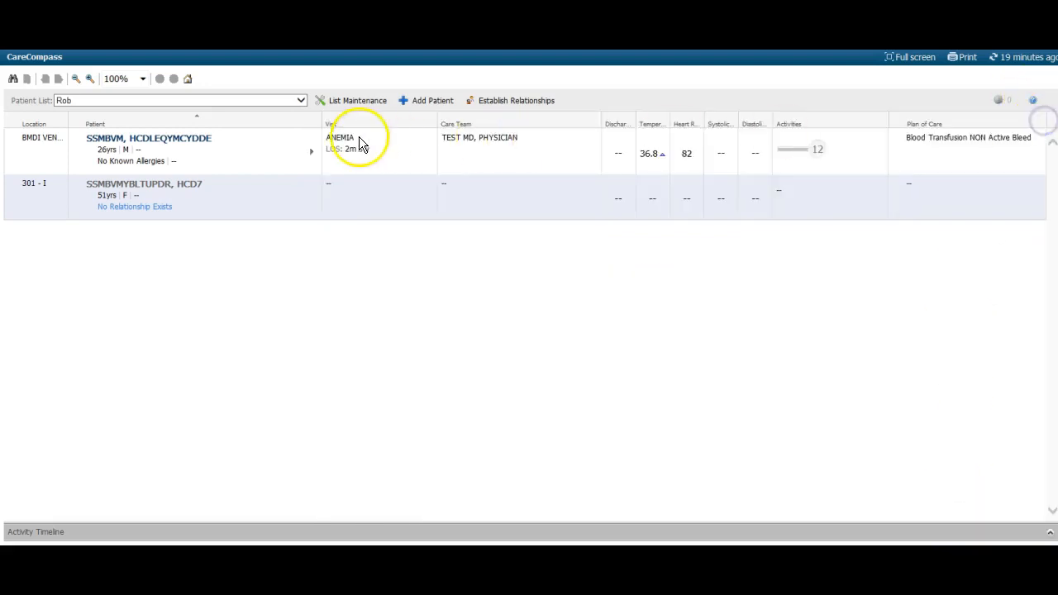
left_click(174, 138)
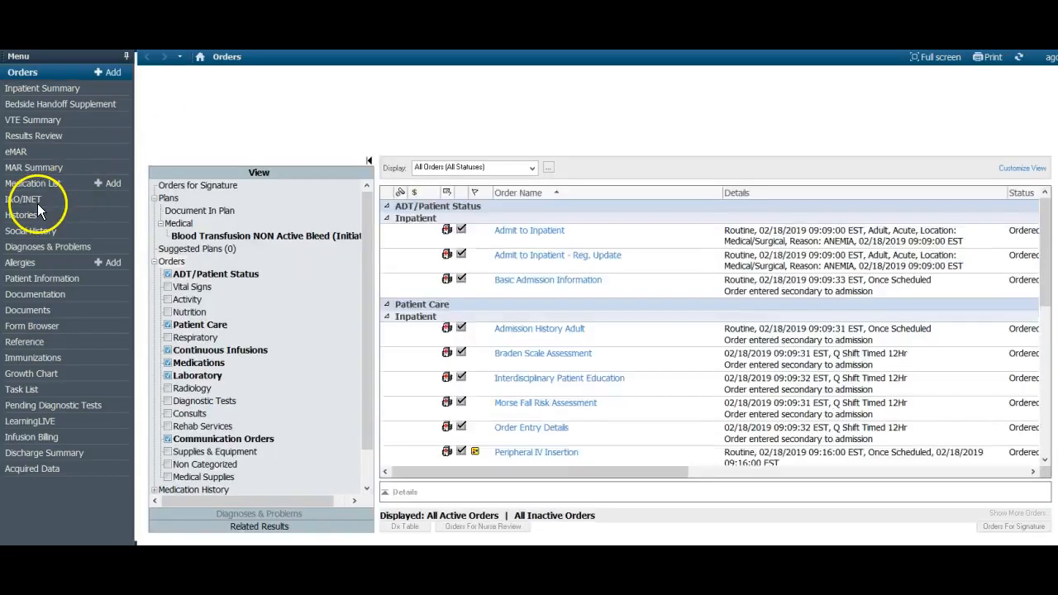
left_click(25, 237)
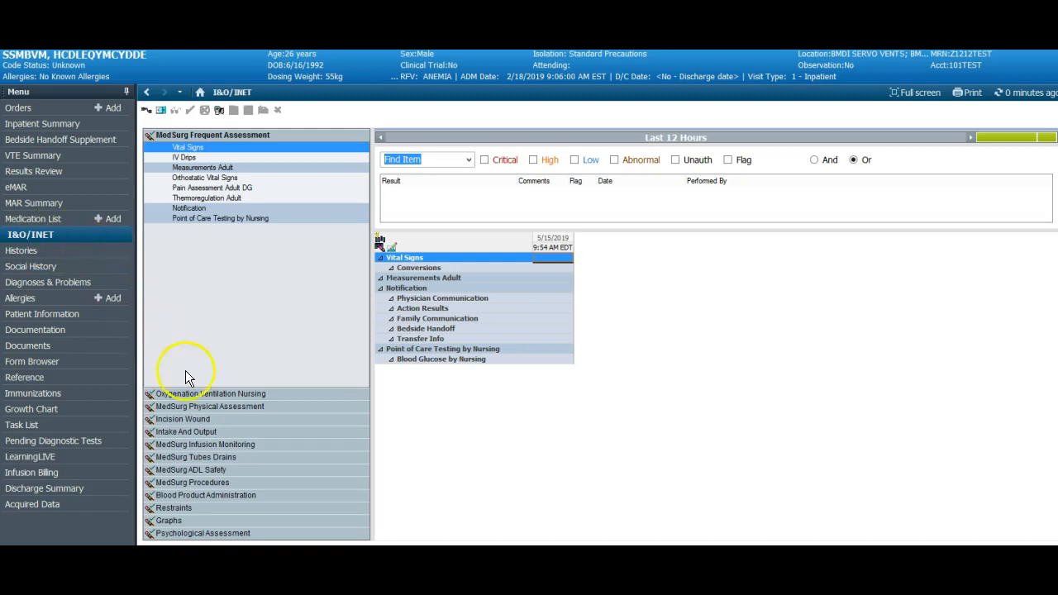
left_click(176, 497)
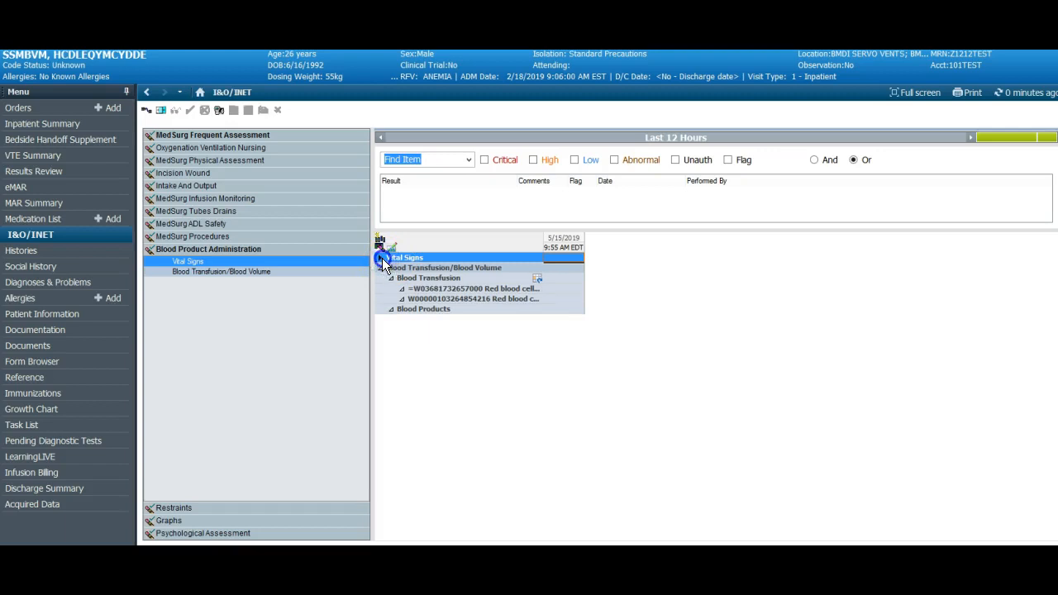
Chart the vital signs: Temperature F 98.6, Heart Rate 65 and SBP/DBP Cuff 100/55
left_click(382, 258)
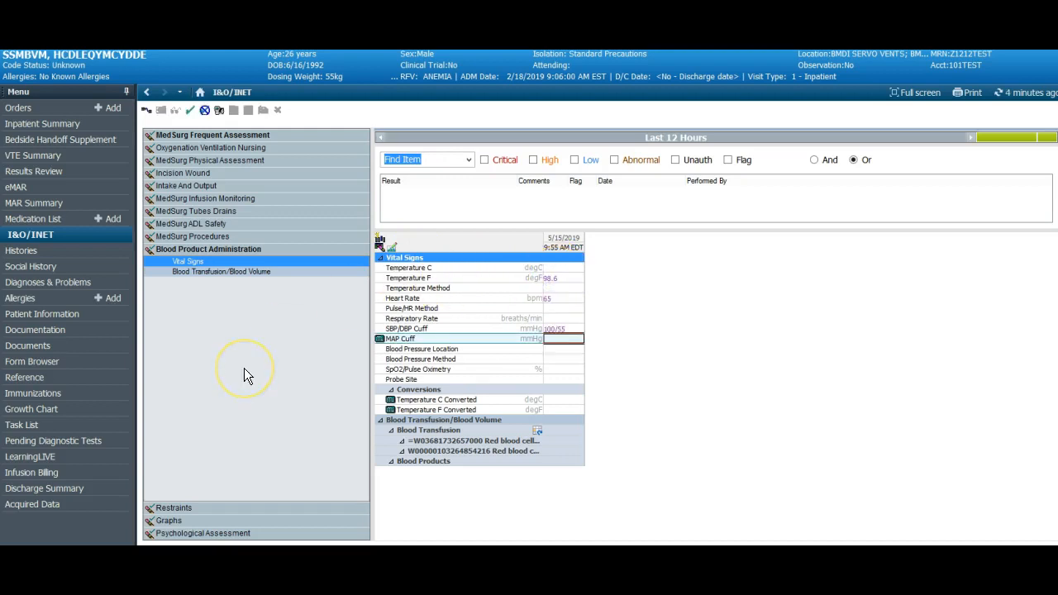
Start a new dynamic group under Blood Transfusion and look through its witness-required blood unit fields
left_click(186, 271)
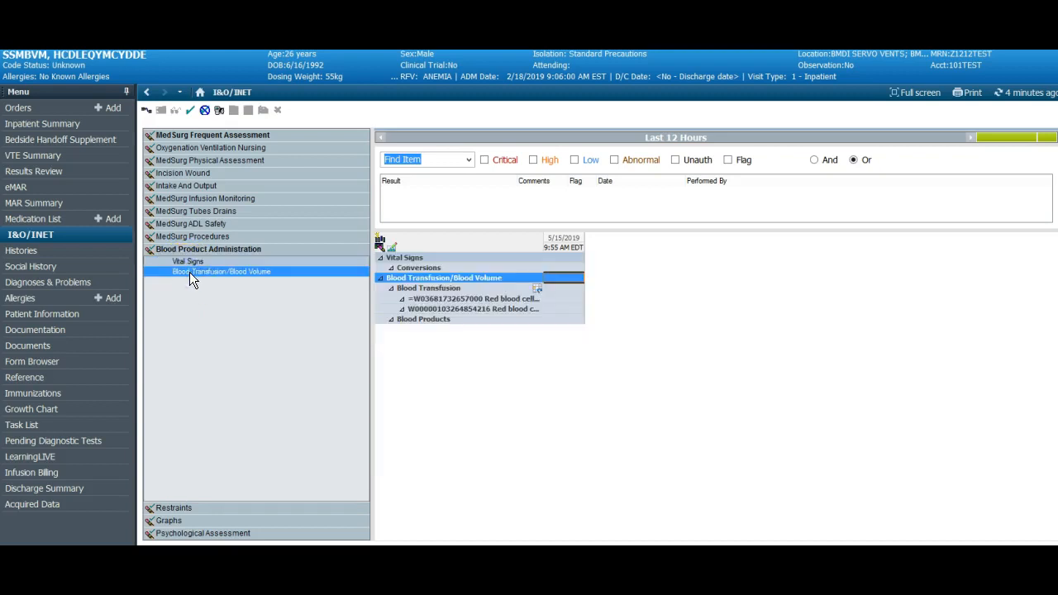
left_click(537, 290)
left_click(534, 270)
left_click(441, 160)
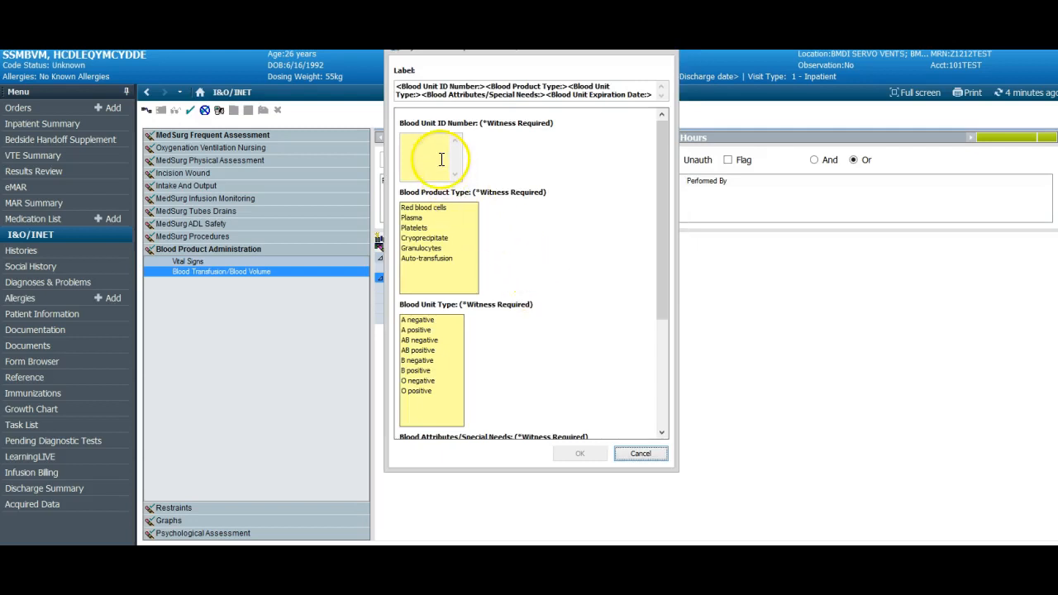
left_click(424, 216)
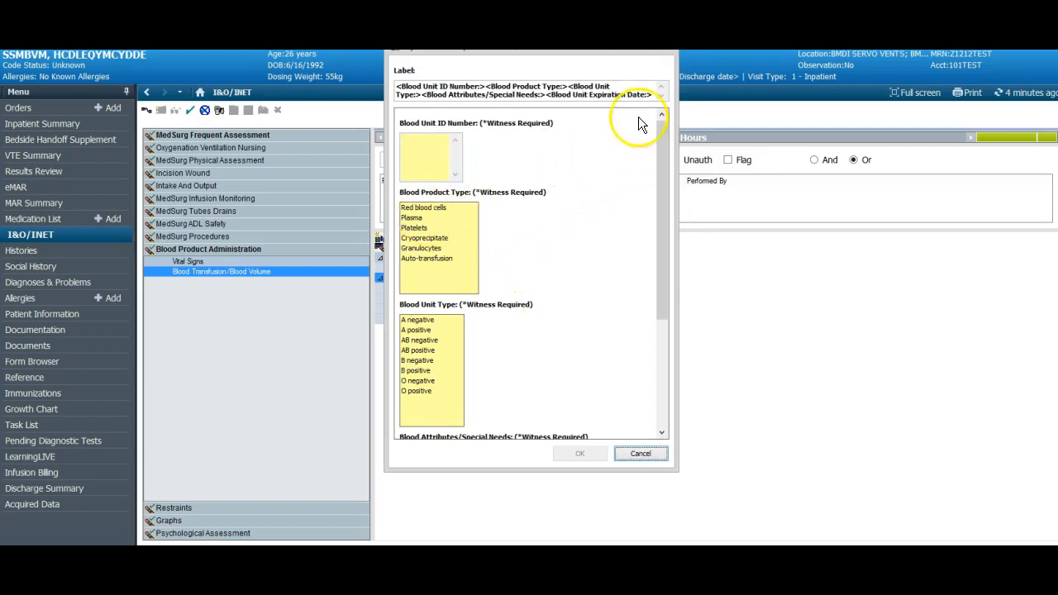
left_click_drag(662, 163, 679, 287)
left_click_drag(674, 329, 669, 329)
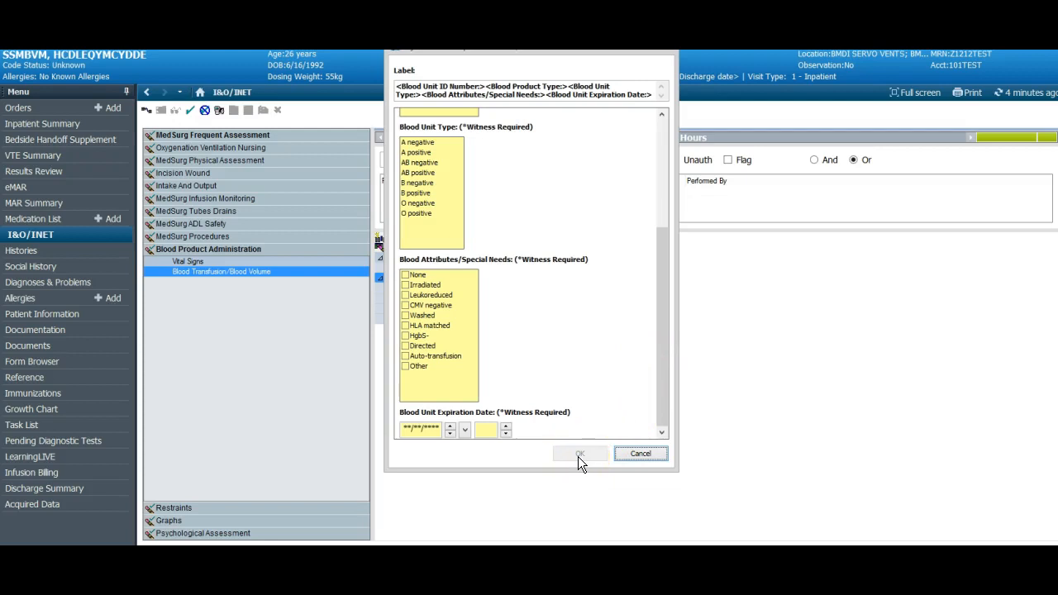
scroll(578, 456, "up", 5)
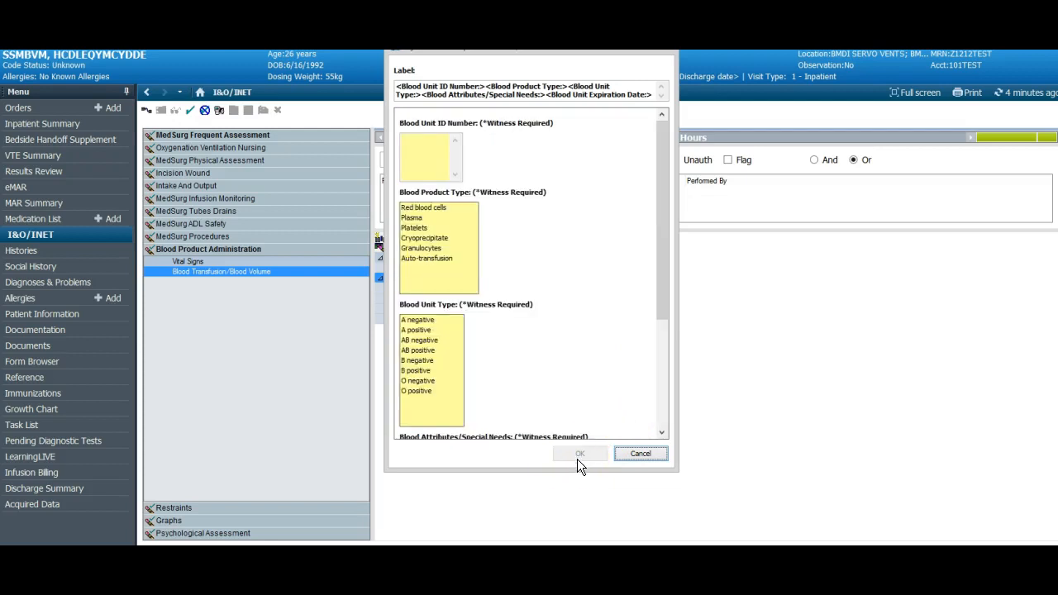
Add the blood unit by entering its unit ID number, Red blood cells, A negative, Leukoreduced and expiration 05/15/2019 at 2359
left_click(404, 141)
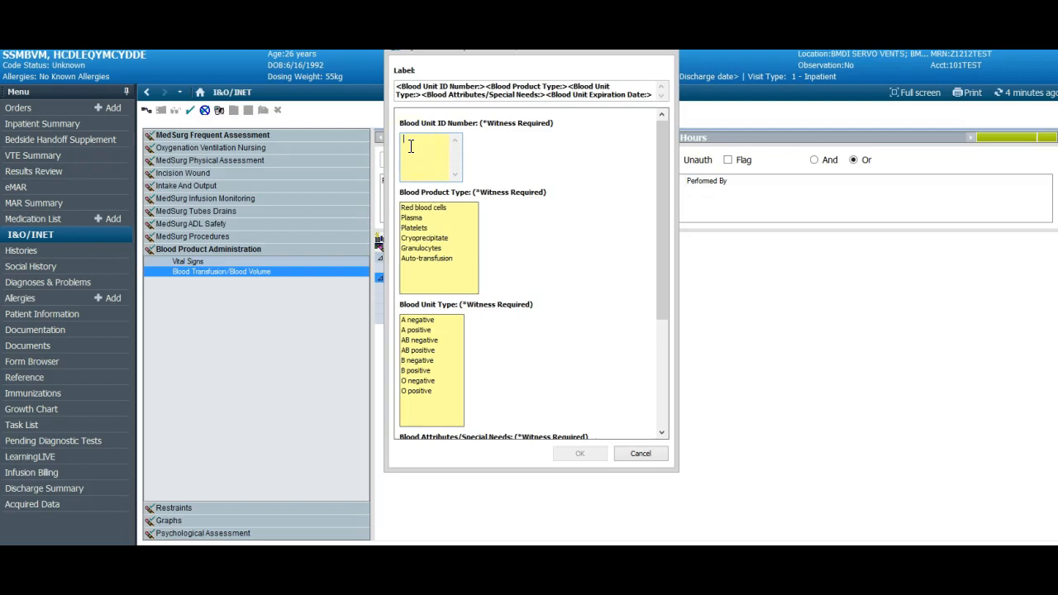
type("=W123456789076")
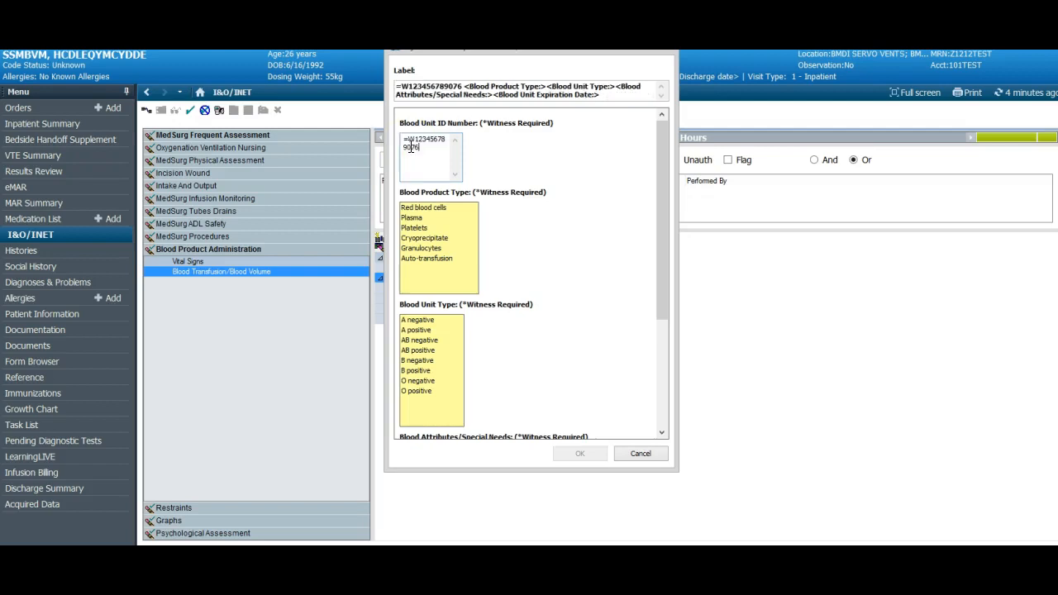
left_click(416, 207)
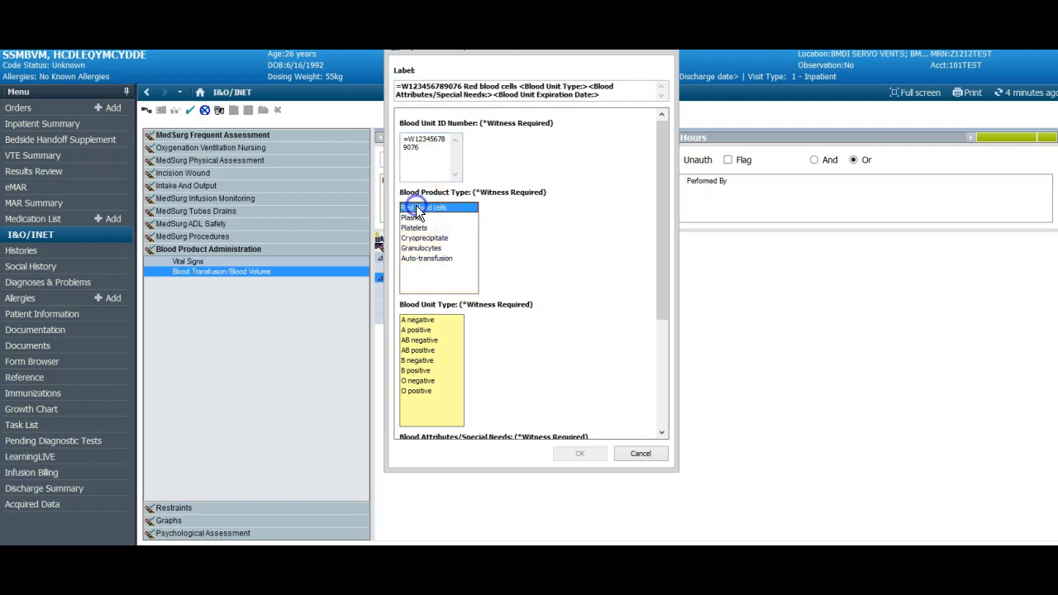
left_click(416, 320)
left_click_drag(664, 226, 688, 382)
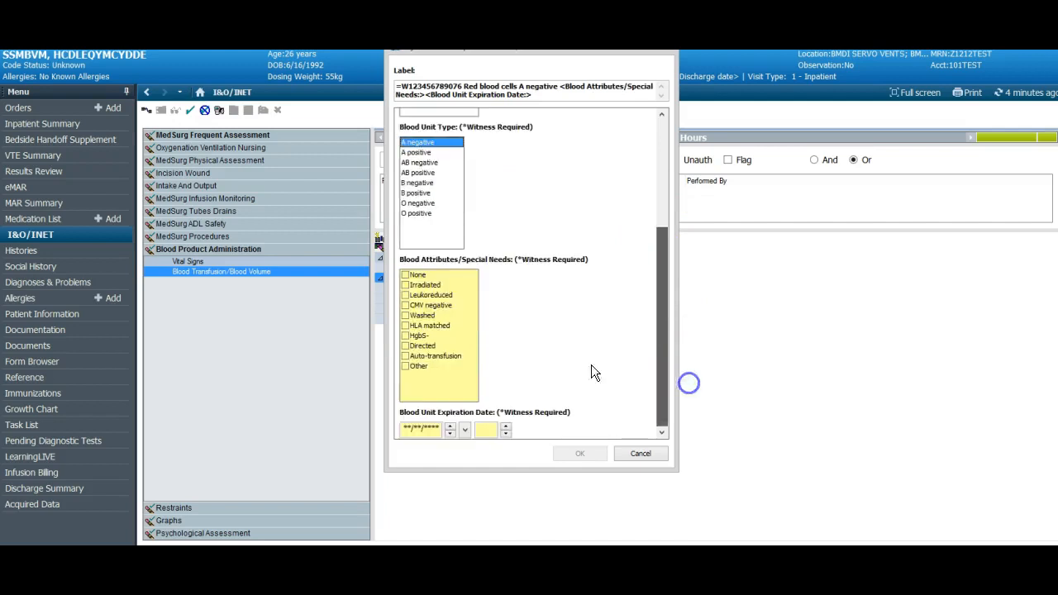
left_click(406, 295)
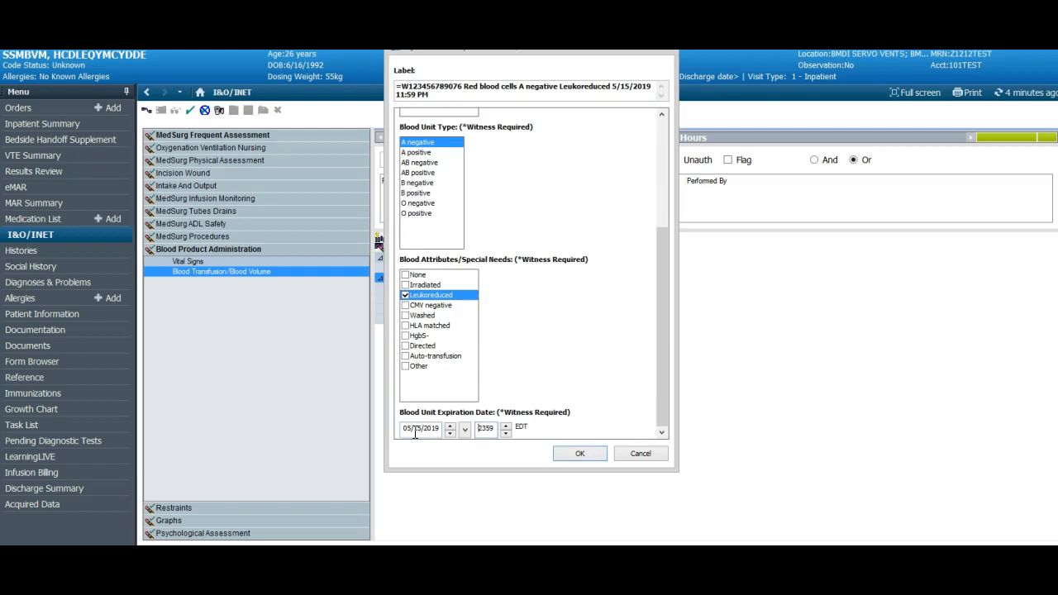
left_click(404, 428)
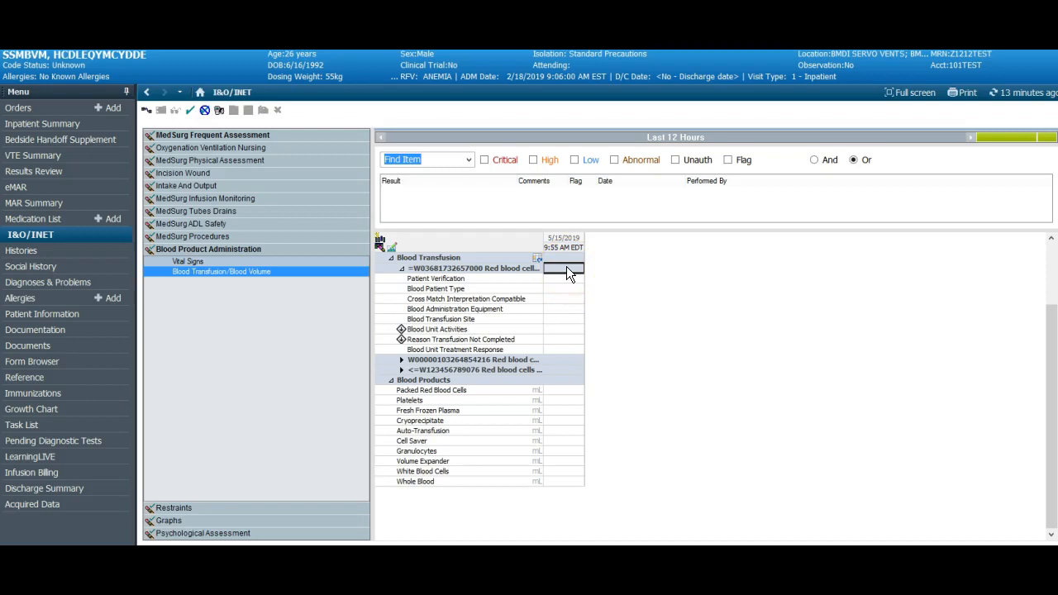
Chart Patient Verification for the top red blood cell unit with identification band on/verified, blood band on/verified and patient EMR confirmed
left_click(566, 280)
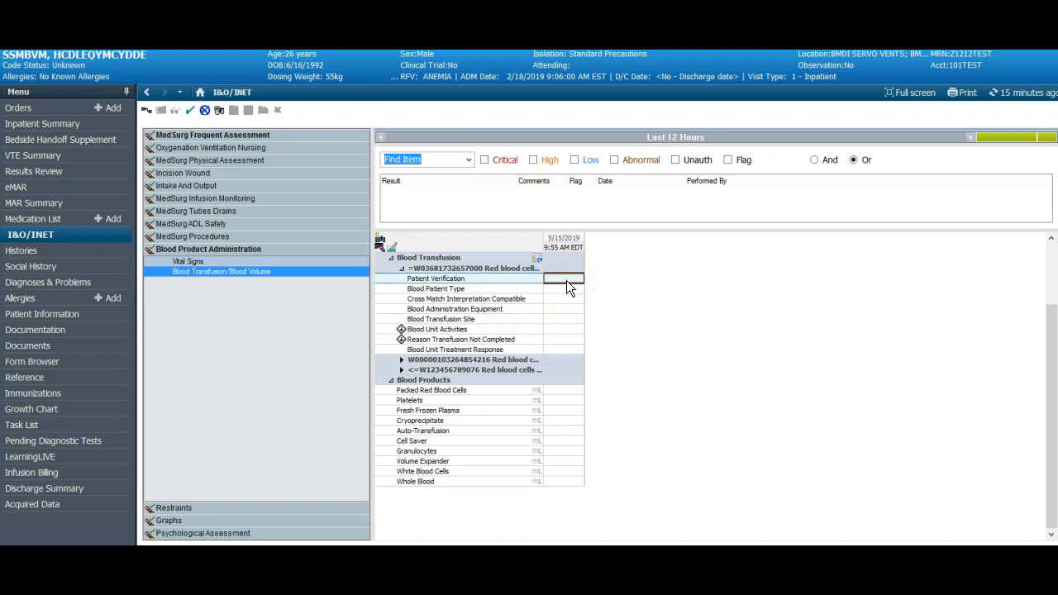
left_click(566, 280)
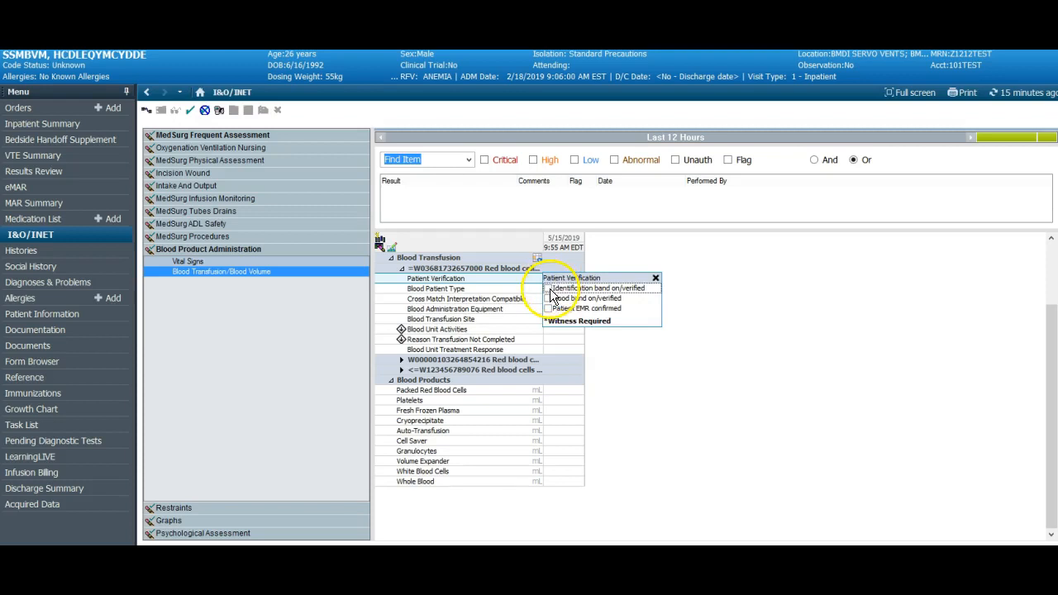
left_click(549, 288)
left_click(549, 298)
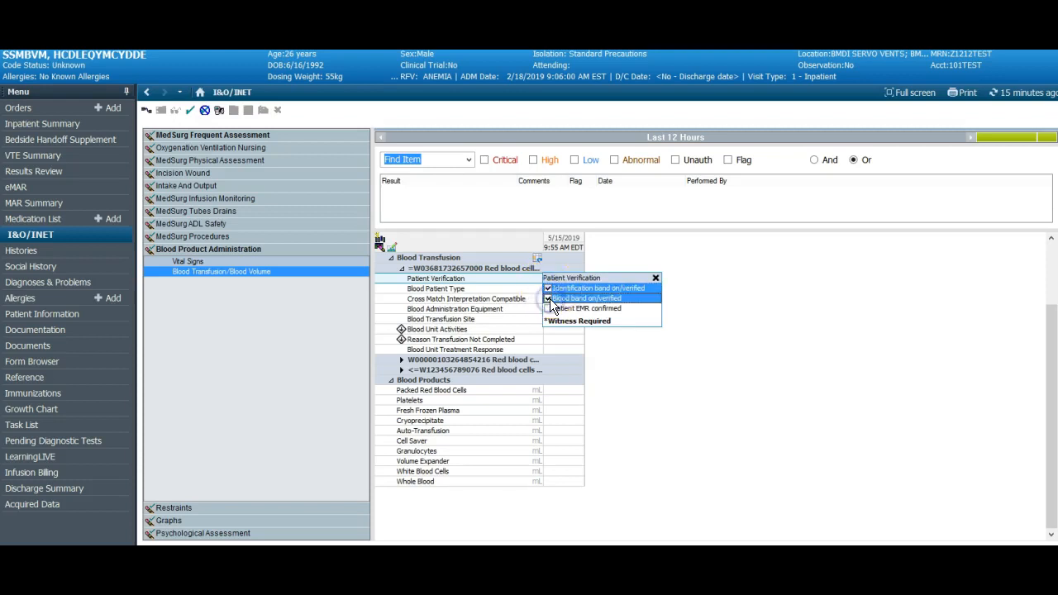
left_click(550, 309)
key("Return")
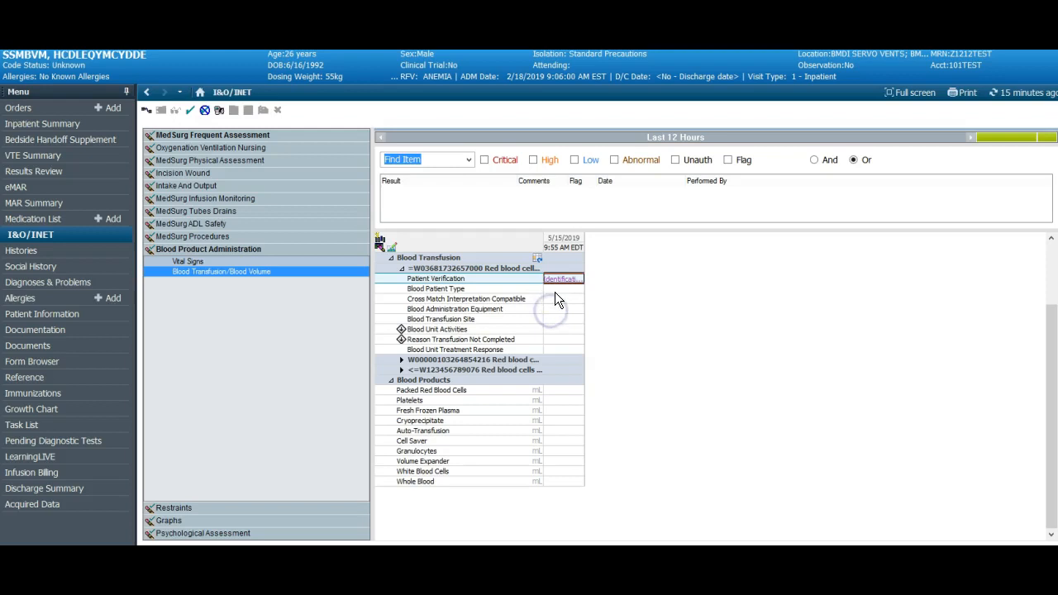
Chart the Blood Patient Type as A negative and Cross Match Interpretation Compatible as Yes
left_click(554, 290)
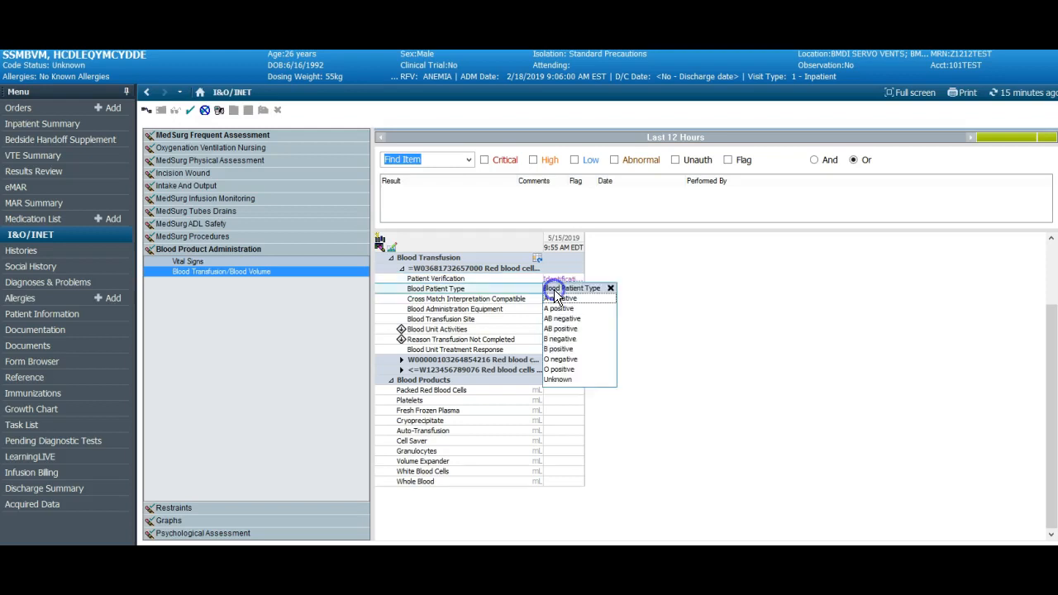
left_click(555, 299)
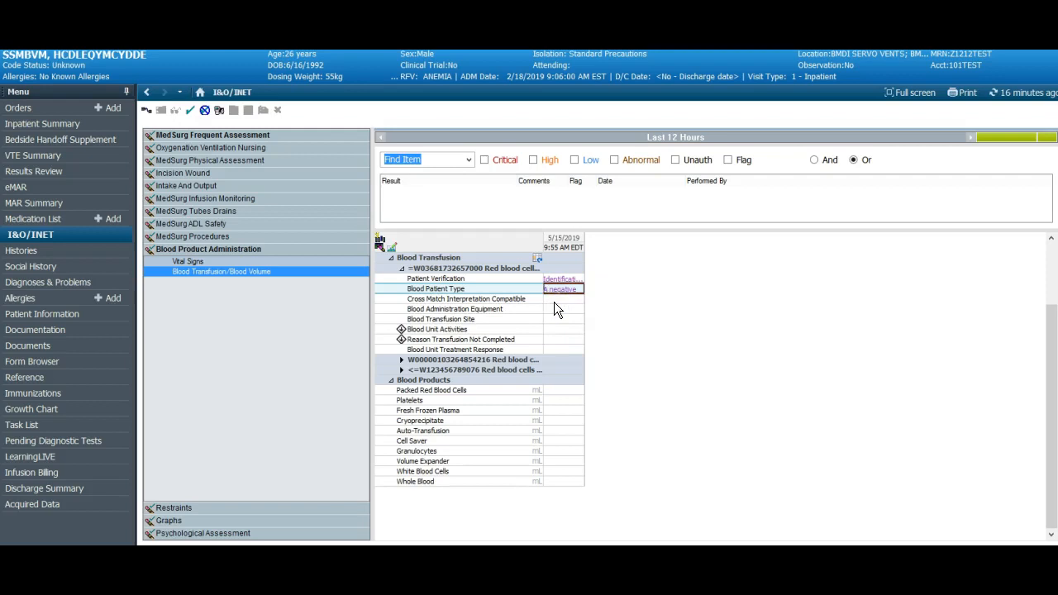
left_click(554, 301)
left_click(554, 305)
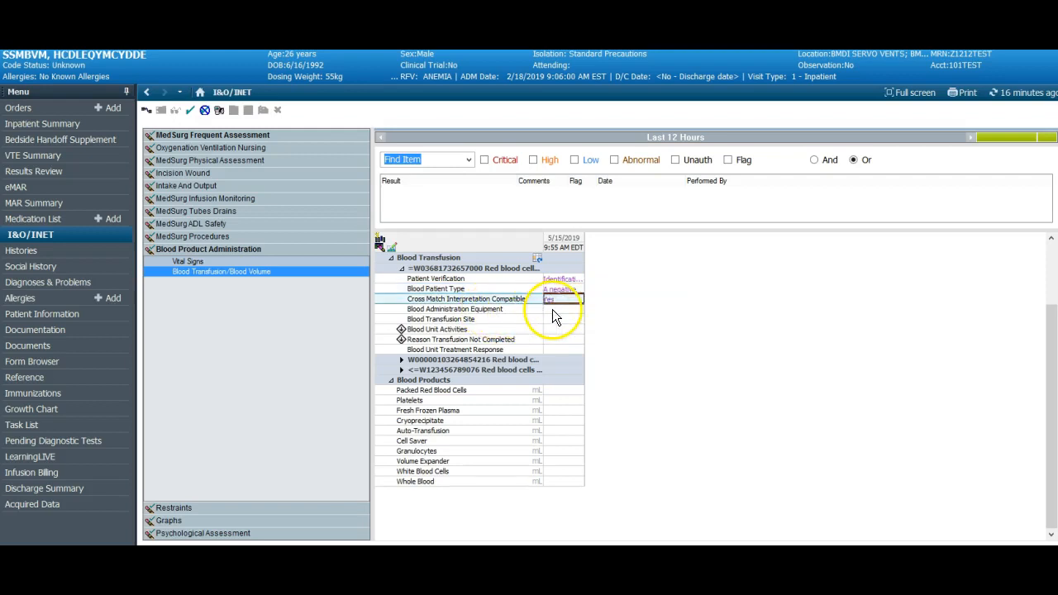
Chart Blood Tubing and Blood warmer as the Blood Administration Equipment
left_click(552, 309)
left_click(553, 320)
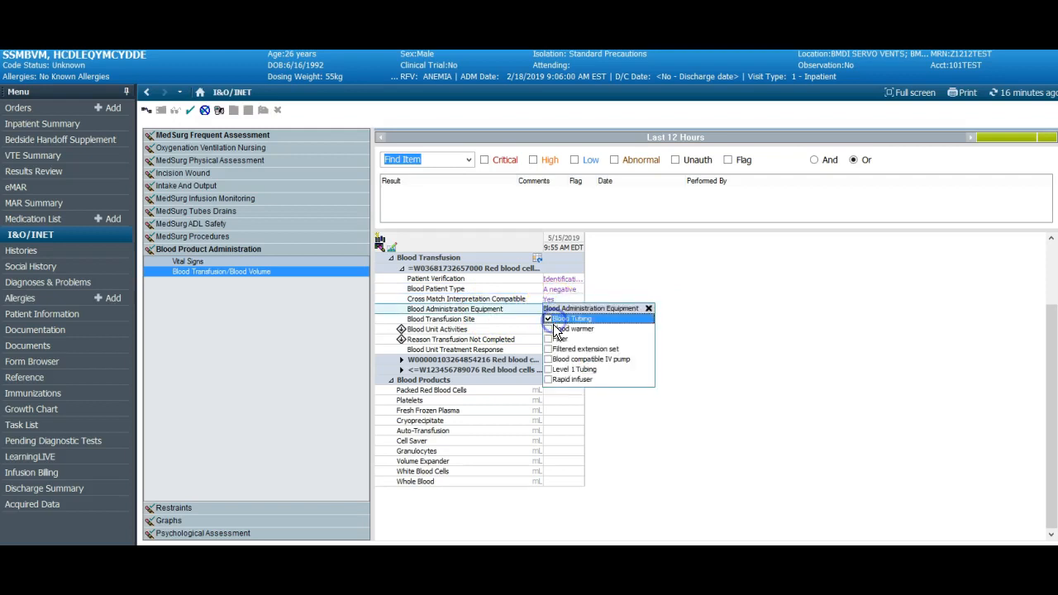
left_click(549, 329)
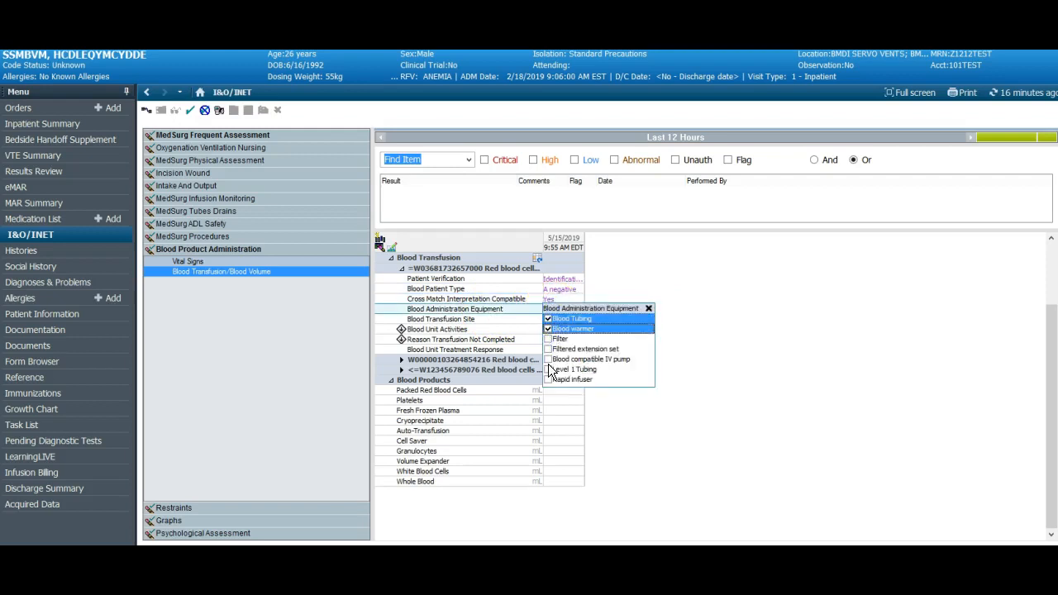
left_click(509, 318)
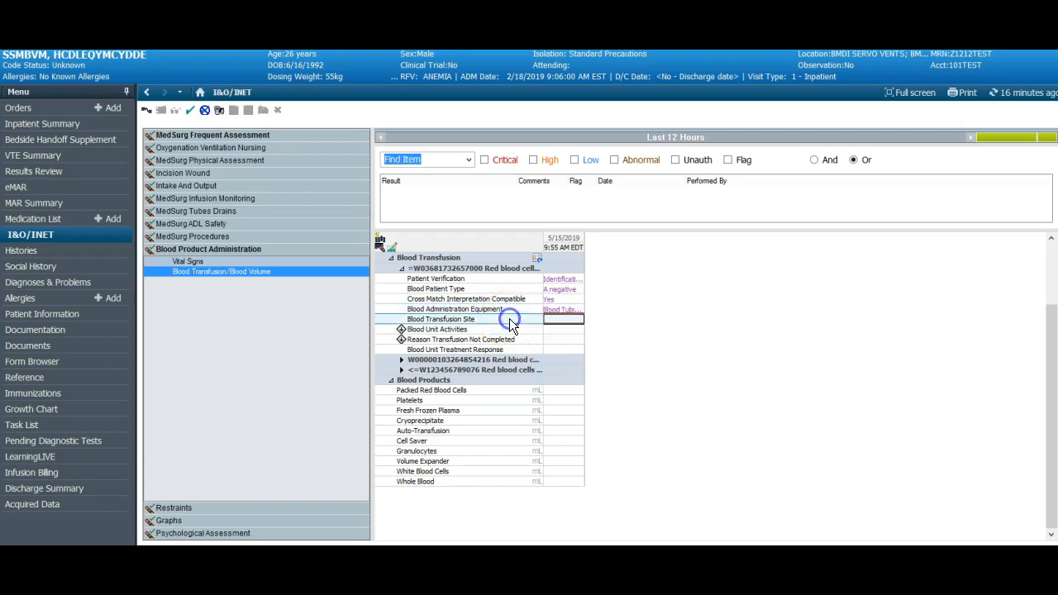
Chart the Blood Transfusion Site as Left and Peripheral IV
left_click(563, 324)
left_click(557, 329)
left_click(555, 348)
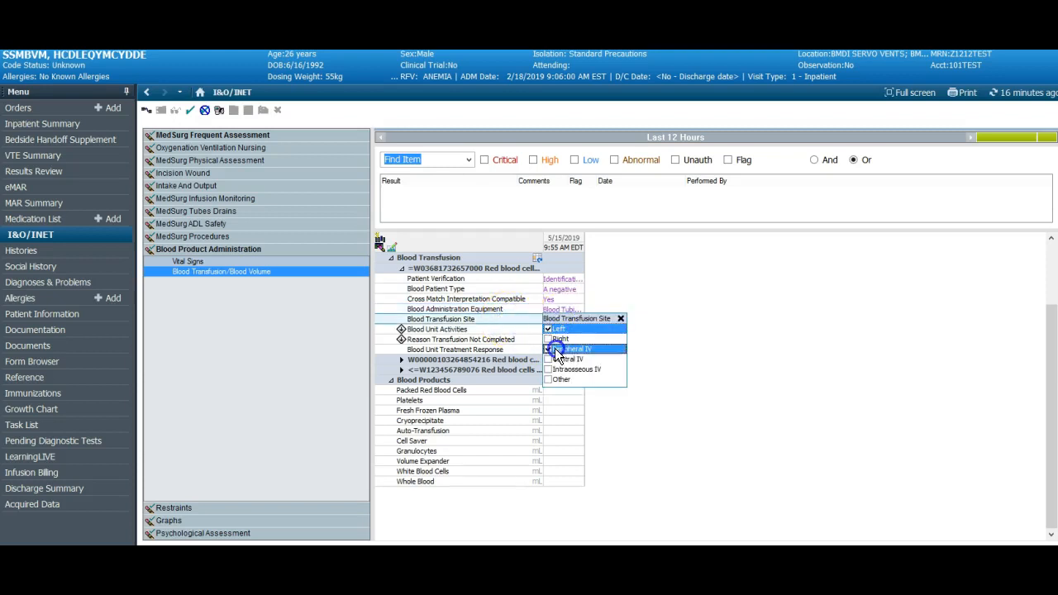
left_click(535, 336)
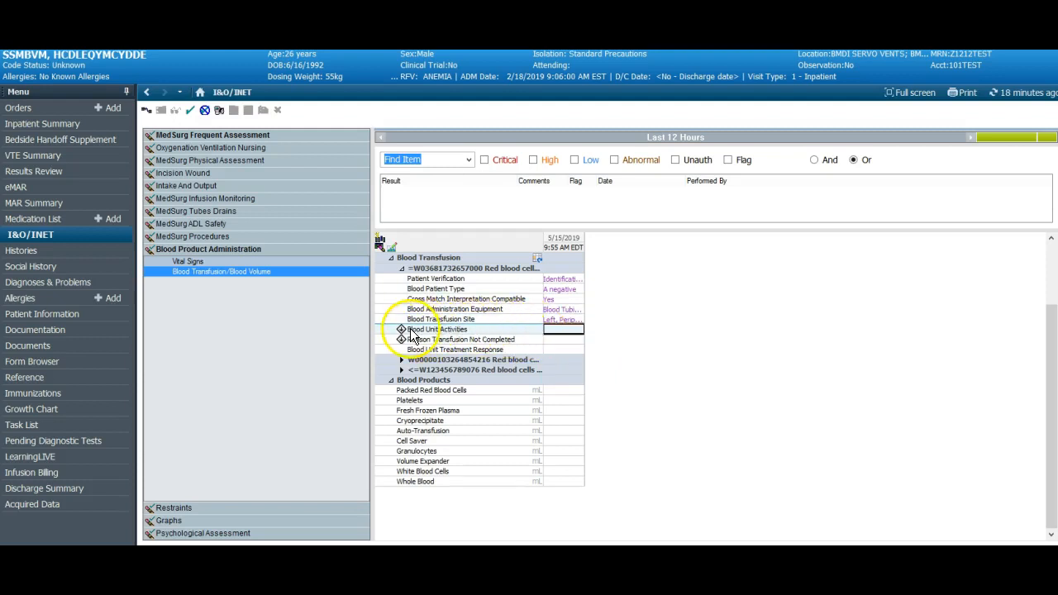
Set Blood Unit Activities to Initiate and record the Transfusion Start Time with the date 5/15/2019
left_click(553, 332)
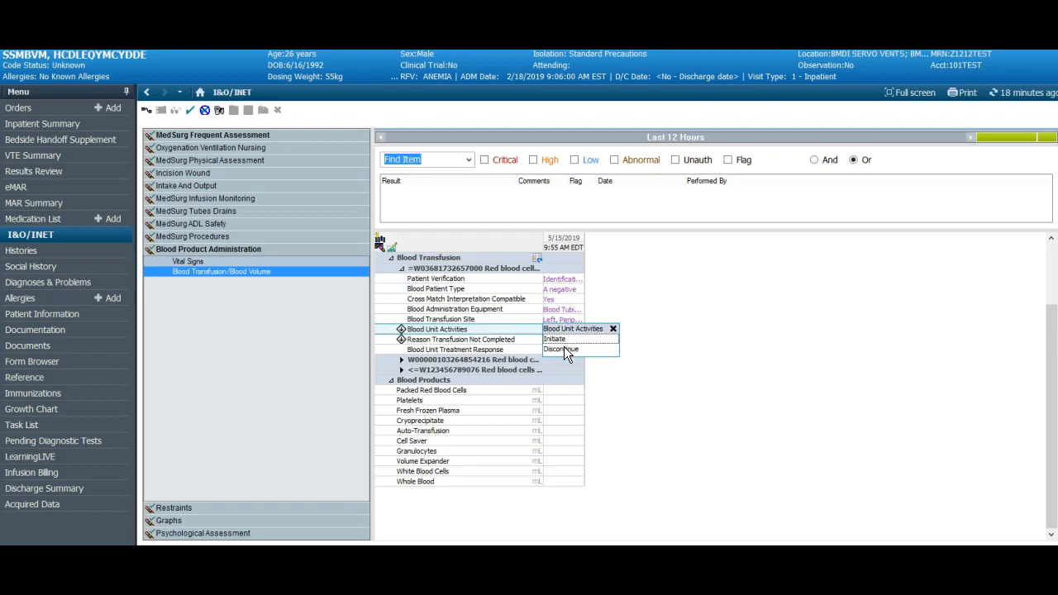
left_click(562, 349)
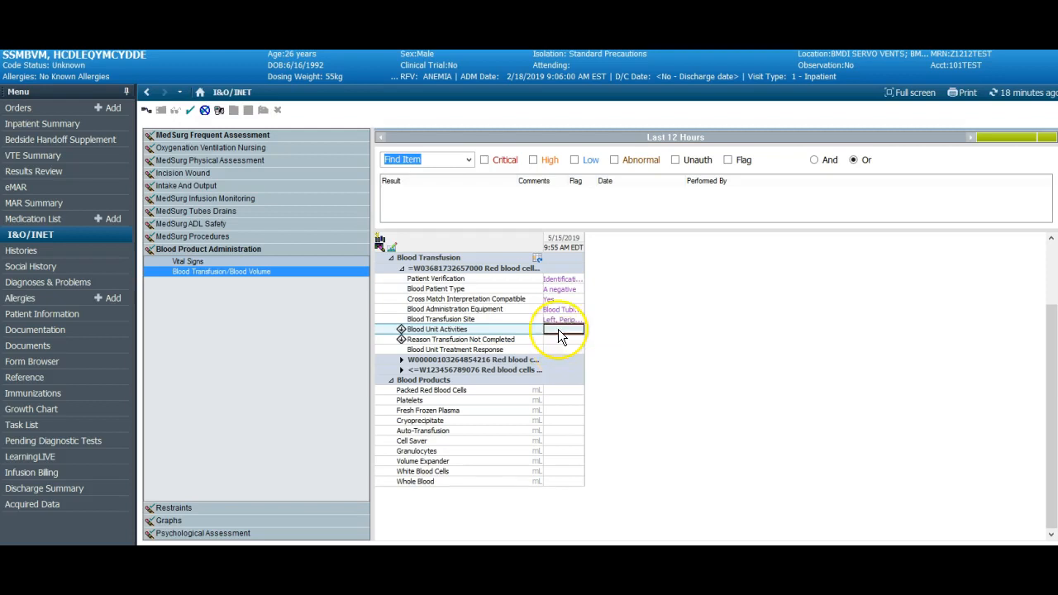
left_click(559, 331)
left_click(560, 339)
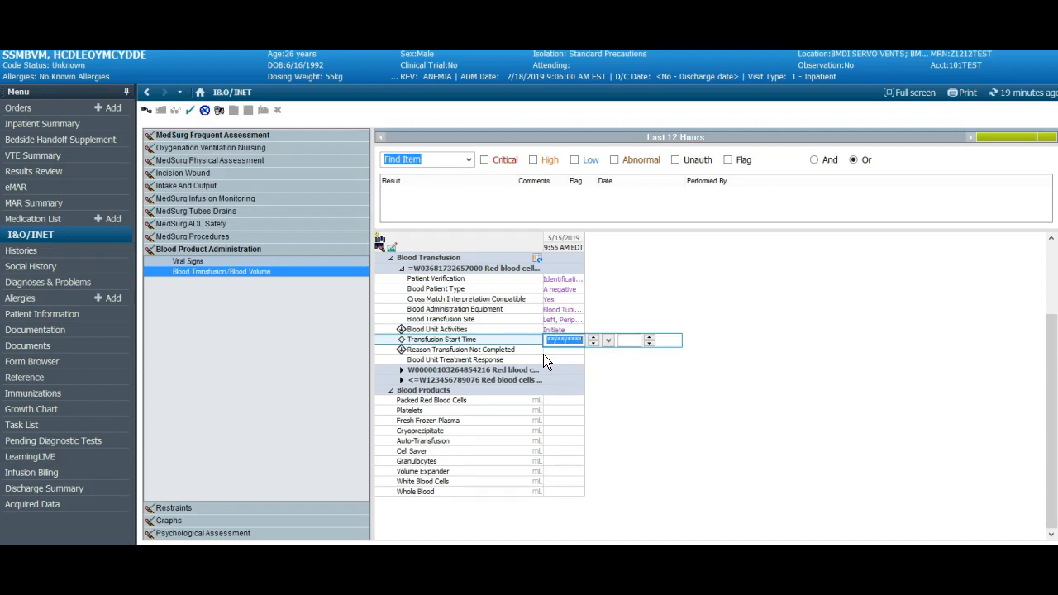
left_click(625, 339)
left_click(550, 337)
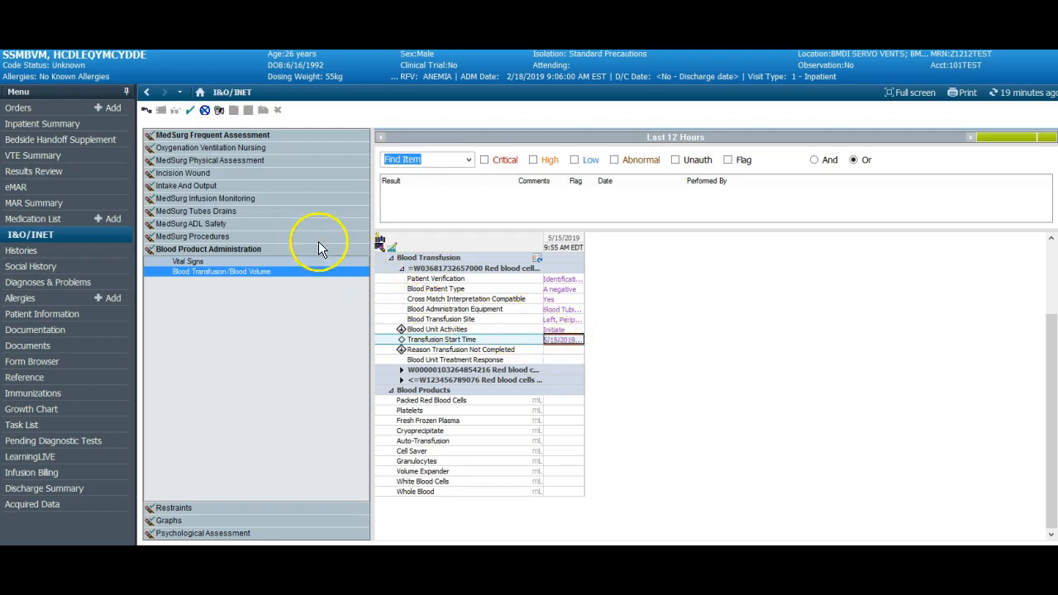
Sign the charted transfusion results and enter the witnessing nurse's name for all blood unit and patient verification results
left_click(187, 110)
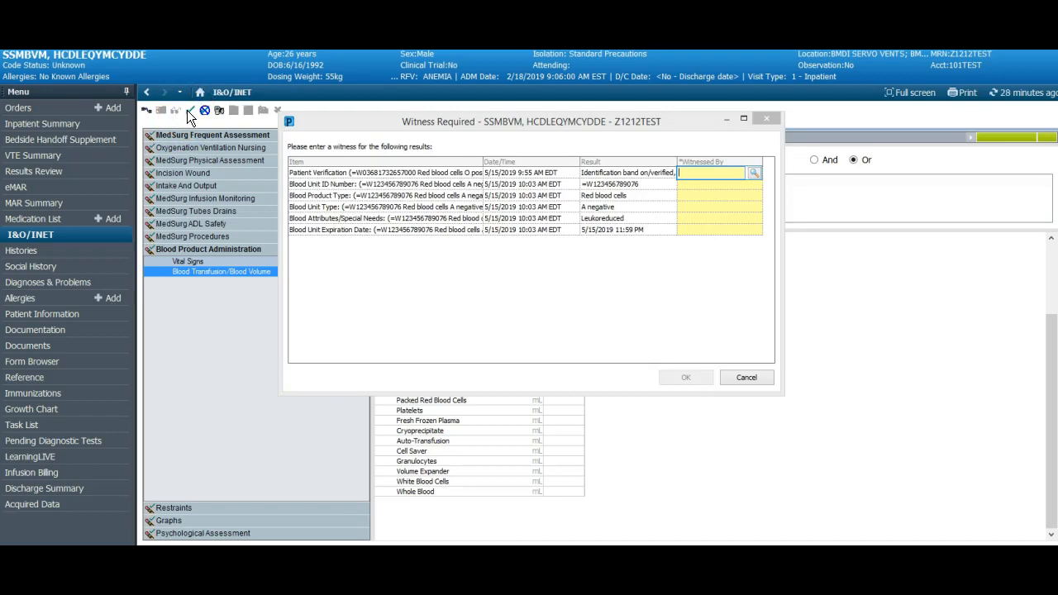
key("Return")
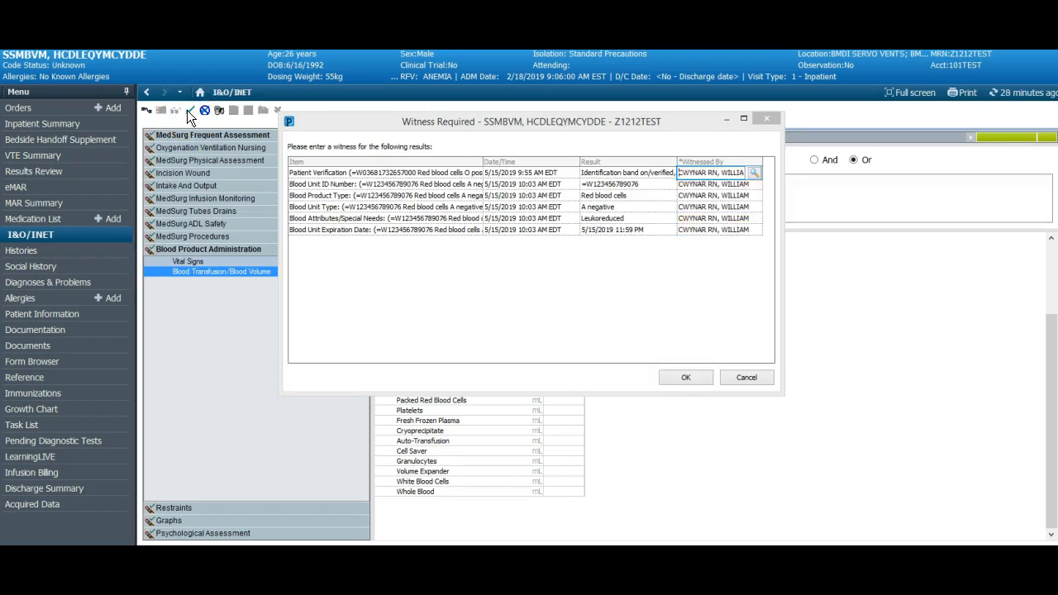
key("Return")
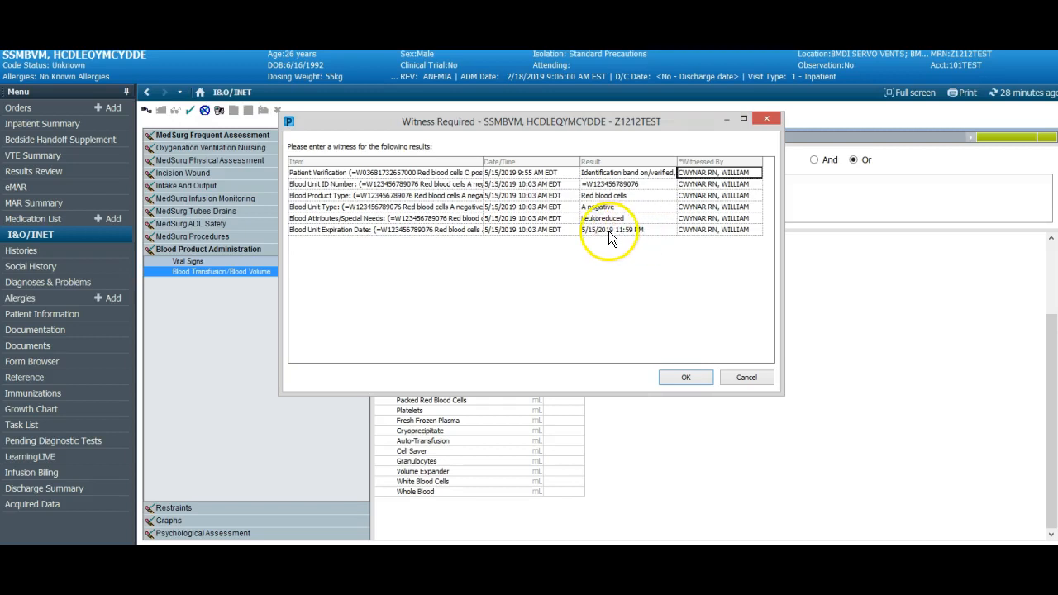
left_click(681, 381)
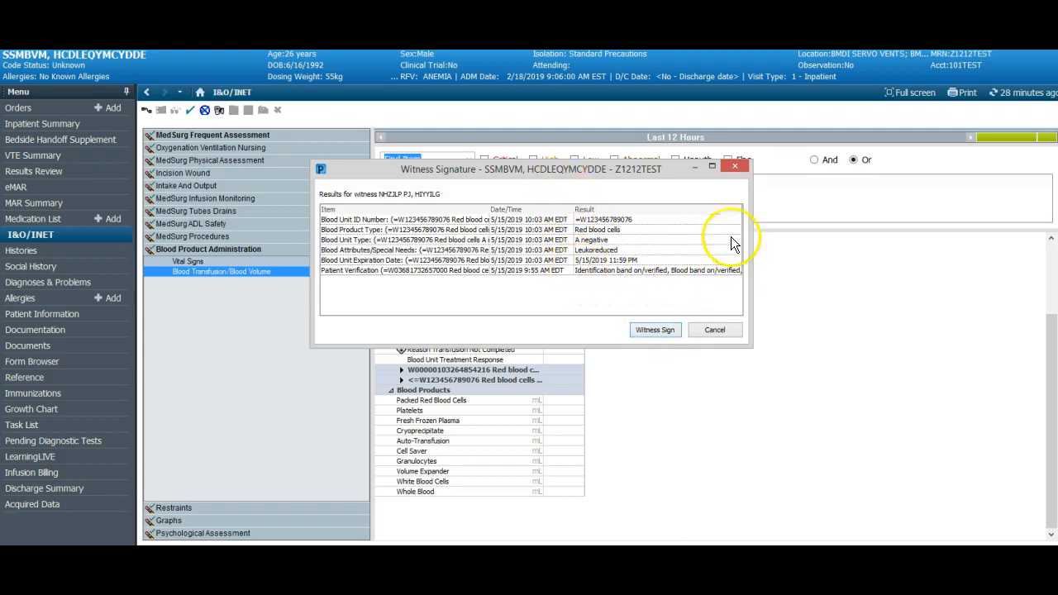
Witness-sign the listed results, authorizing the signature with the witness's username and password
left_click(654, 331)
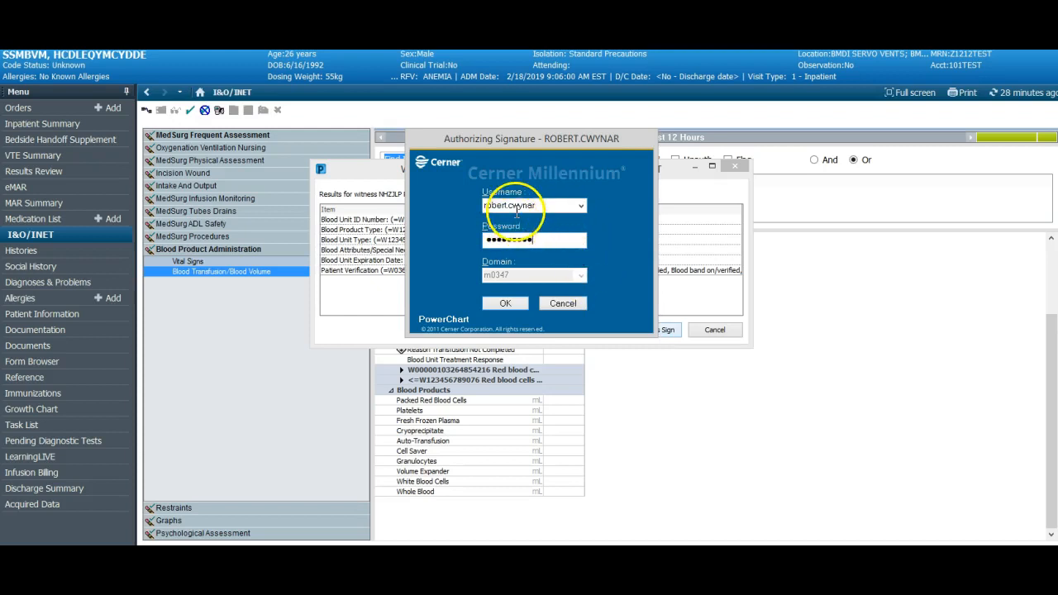
left_click(506, 303)
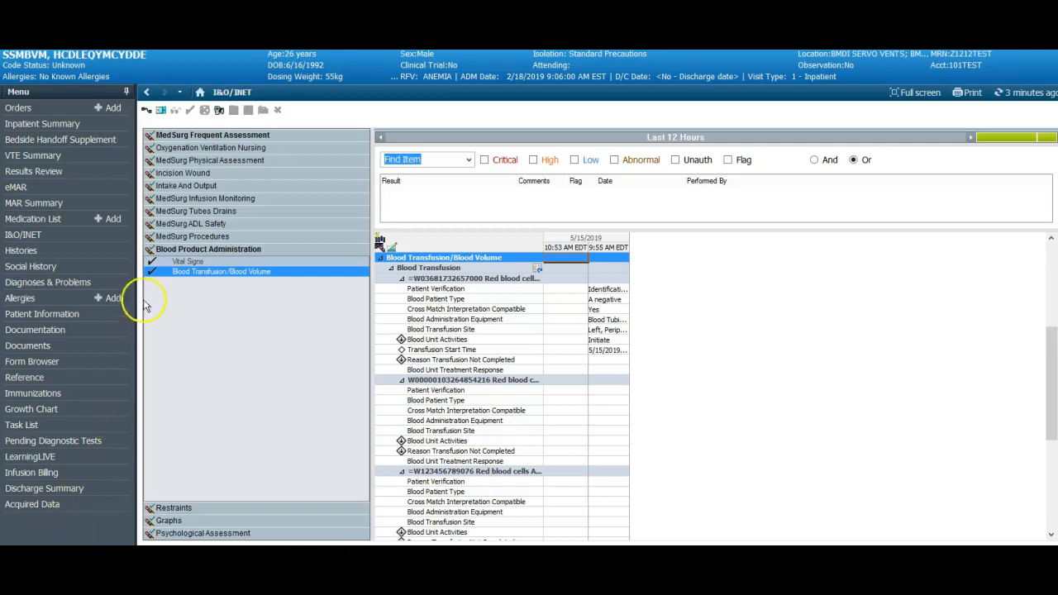
Chart the 10:10 AM Vital Signs as Temperature F 98.8, Heart Rate 60 and SBP/DBP Cuff 105/60
left_click(188, 261)
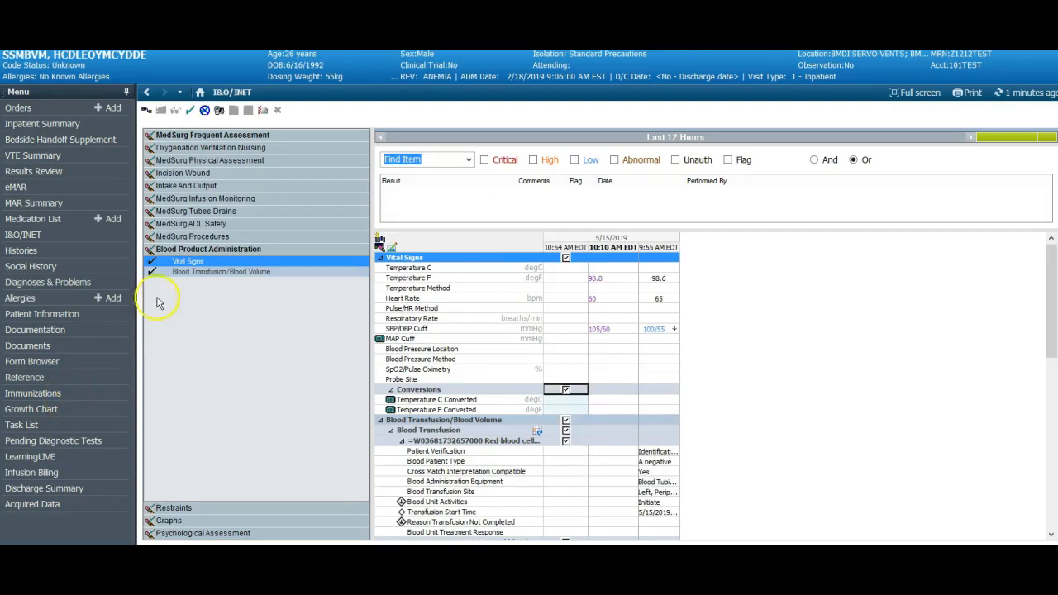
In the 10:54 AM column, set the first blood unit's Blood Unit Activities to Discontinue and record the Transfusion Stop Time with the date 5/15/2019
left_click(176, 273)
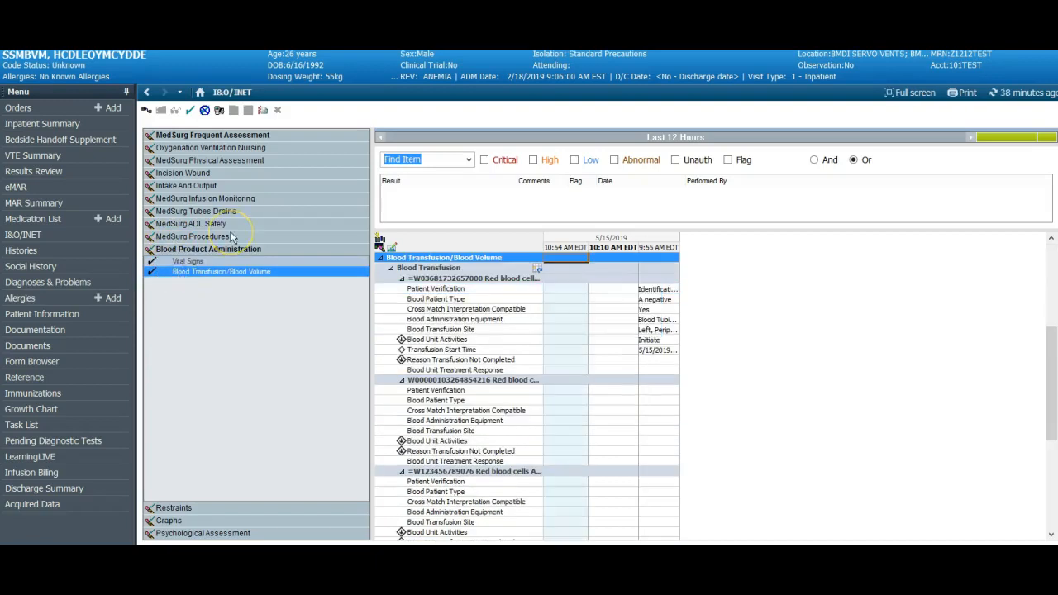
left_click(560, 341)
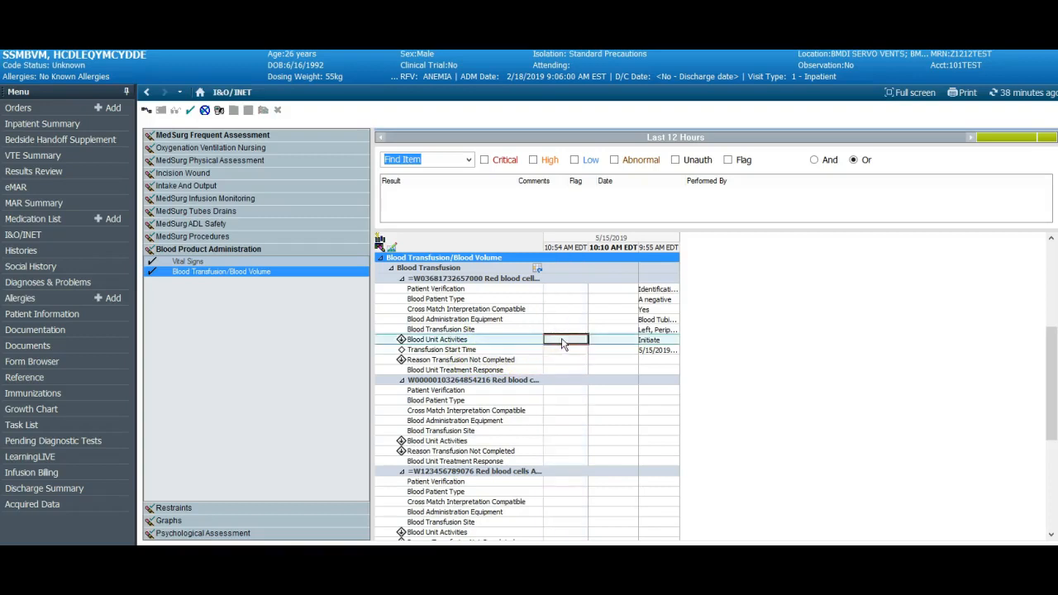
left_click(562, 343)
left_click(562, 359)
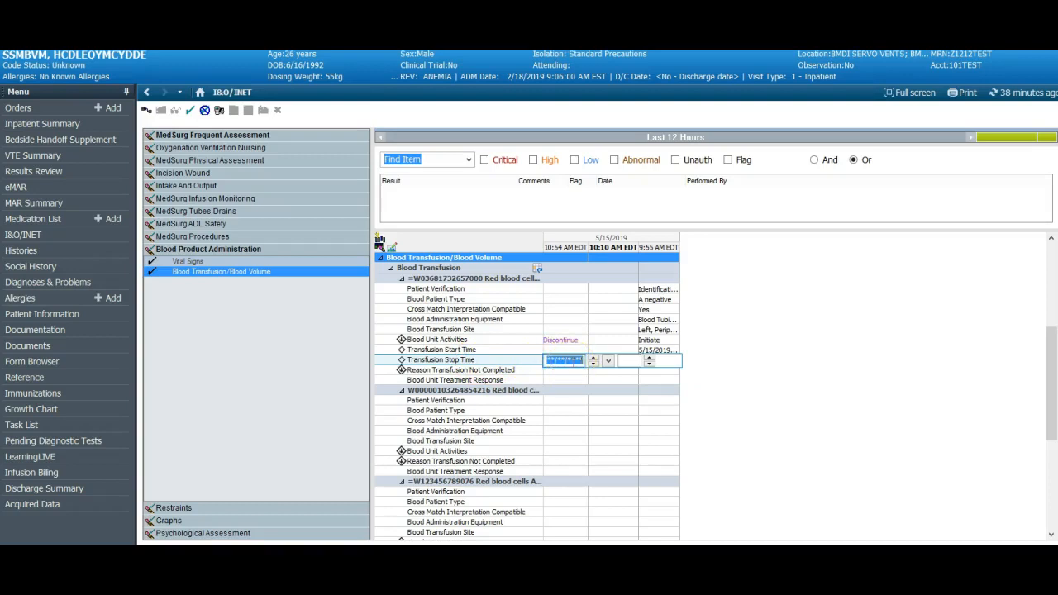
left_click(567, 370)
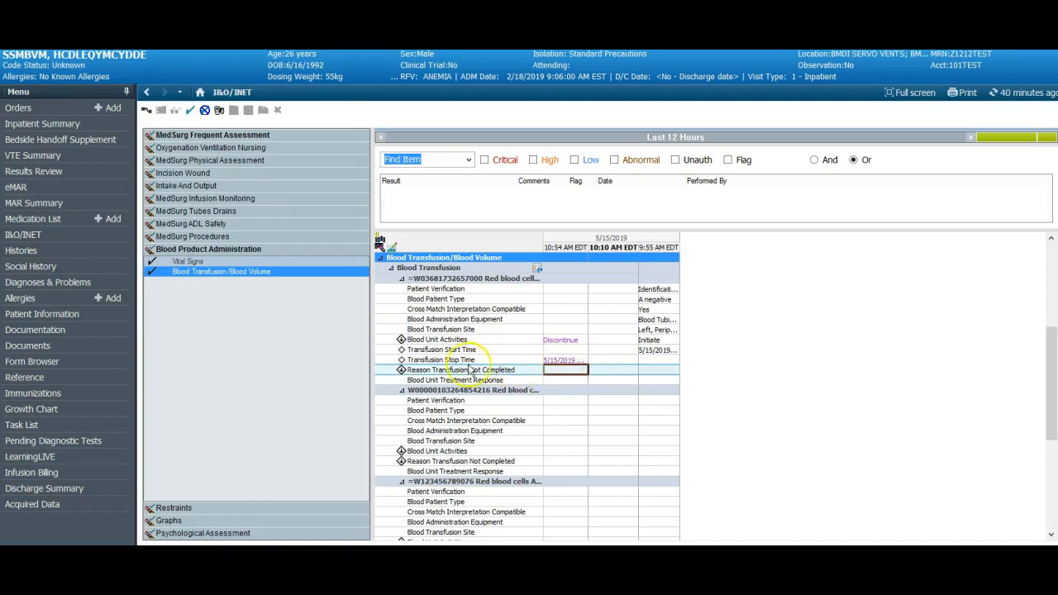
Leave Reason Transfusion Not Completed blank and enter "freetext" as the Blood Unit Treatment Response at 10:54 AM
left_click(554, 373)
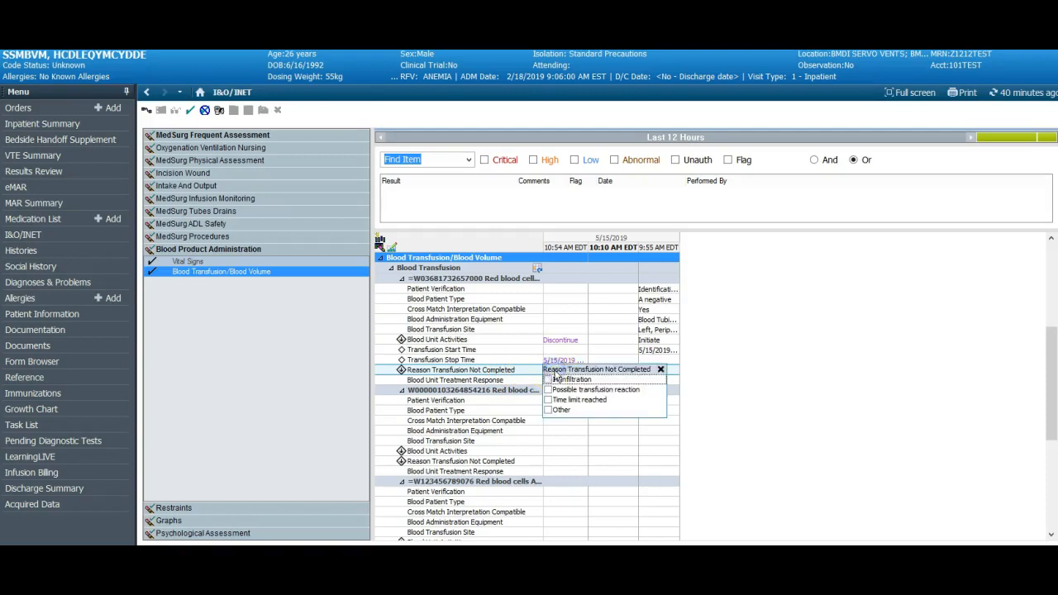
left_click(660, 368)
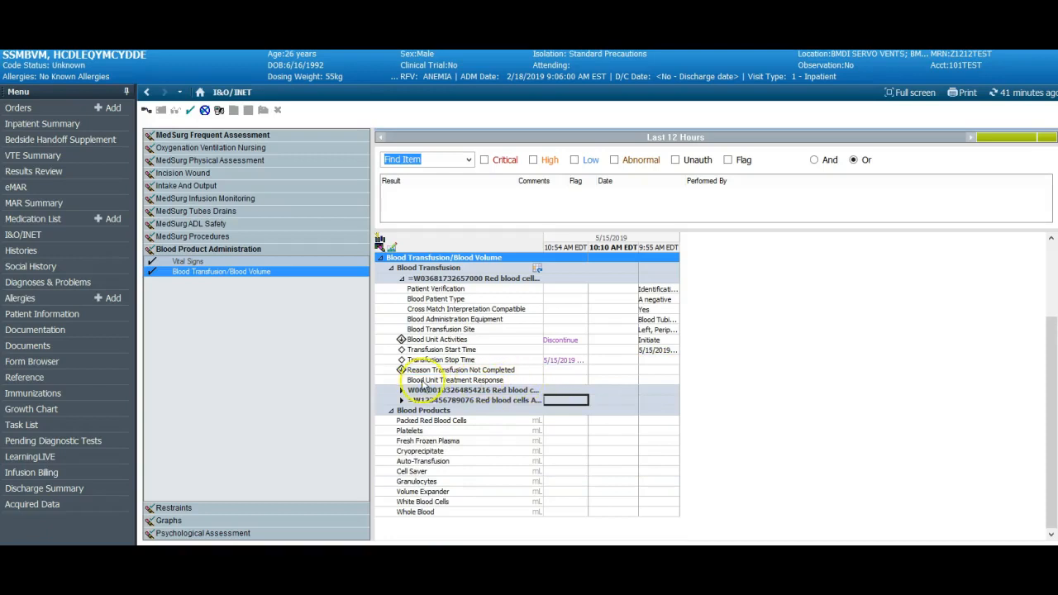
left_click(554, 379)
type("freetext")
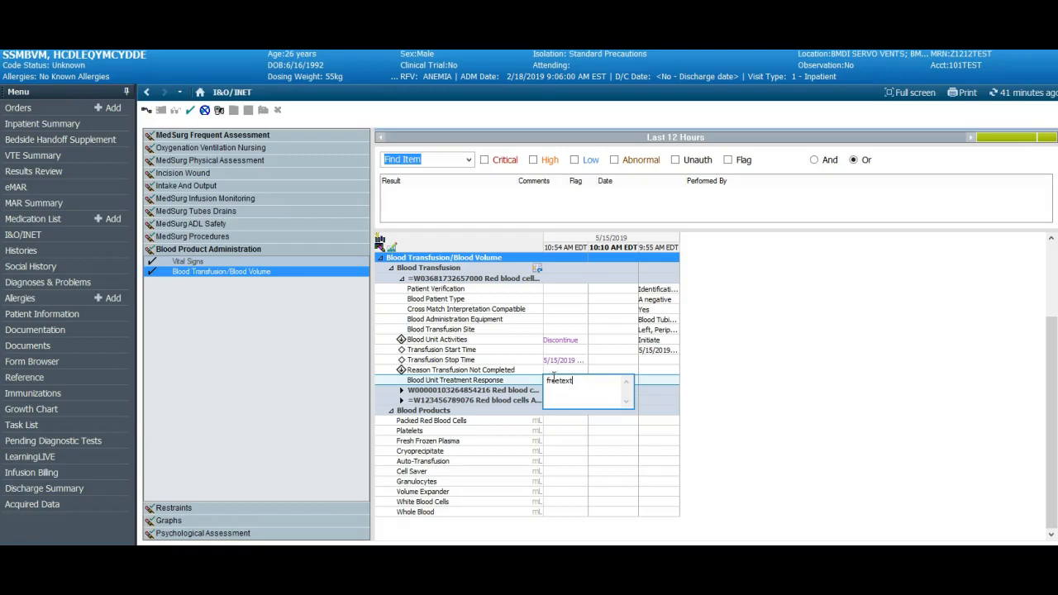
key("Return")
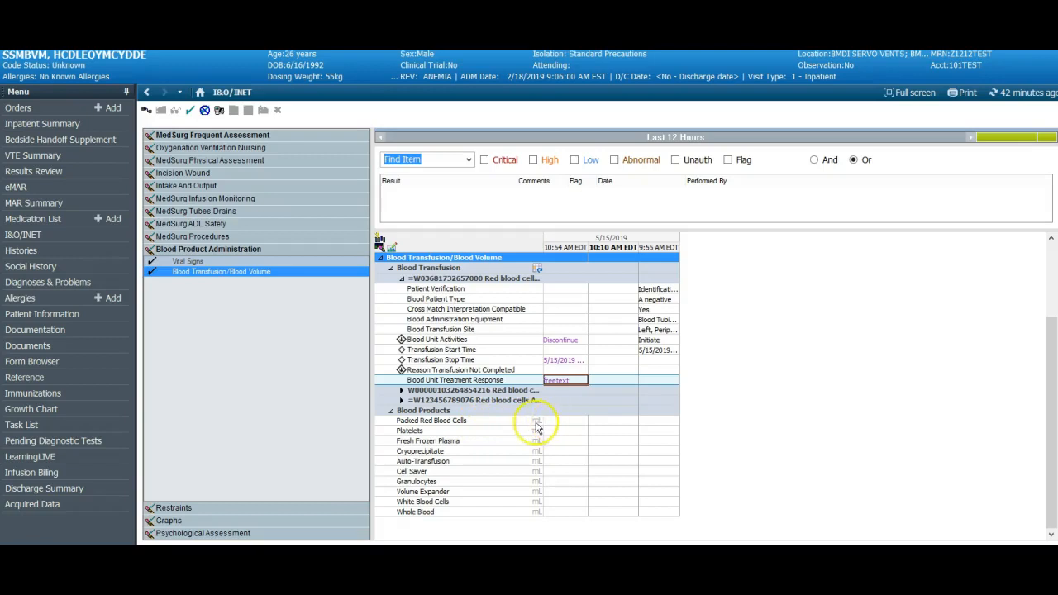
Chart 325 mL of Packed Red Blood Cells in the 10:54 AM column and sign the results
left_click(562, 422)
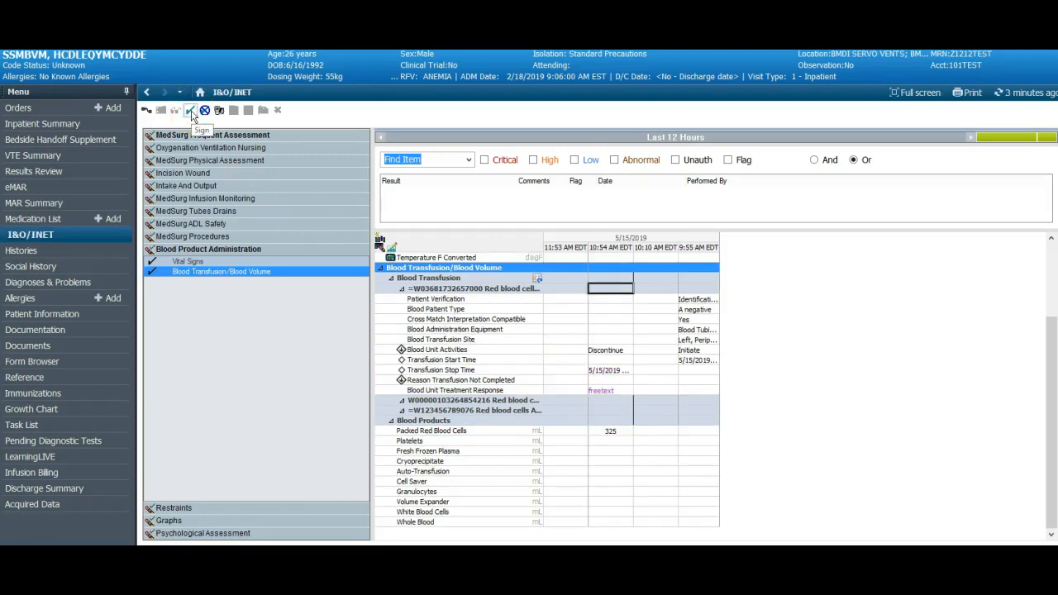
left_click(190, 112)
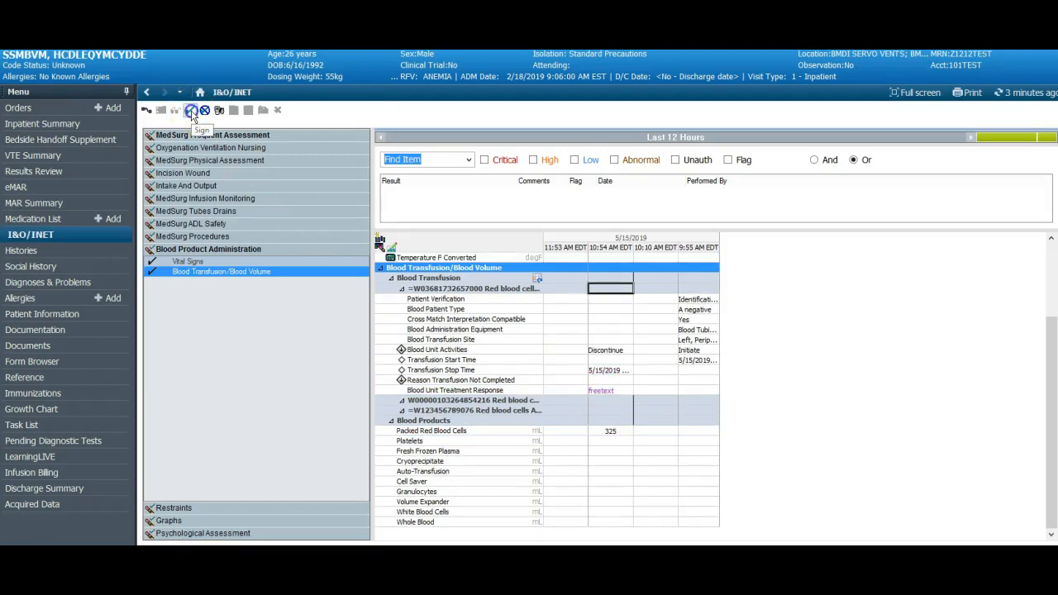
Inactivate the first red blood cell unit, whose transfusion was discontinued
right_click(428, 291)
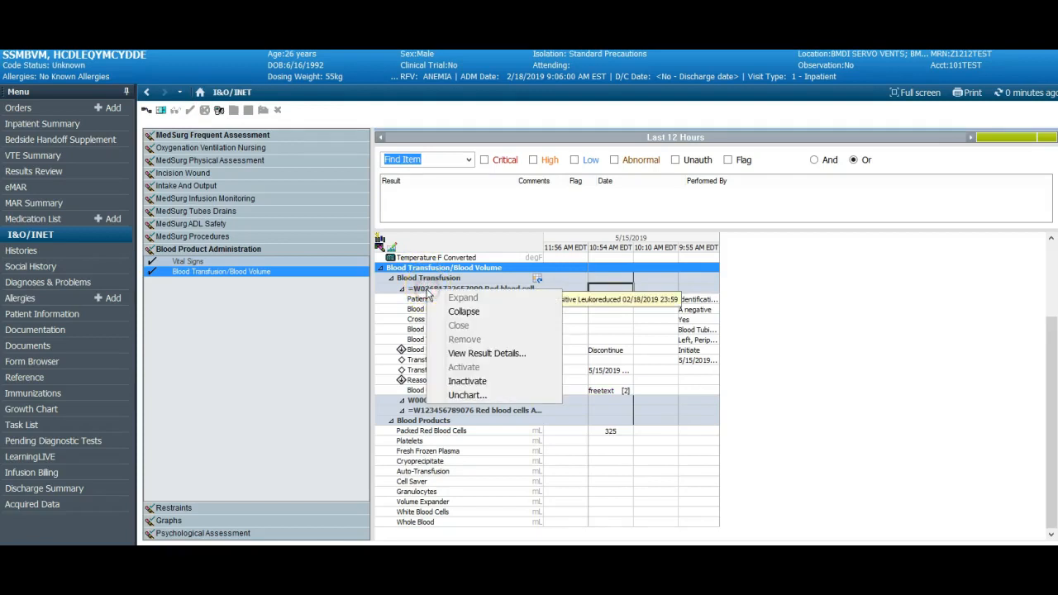
left_click(467, 381)
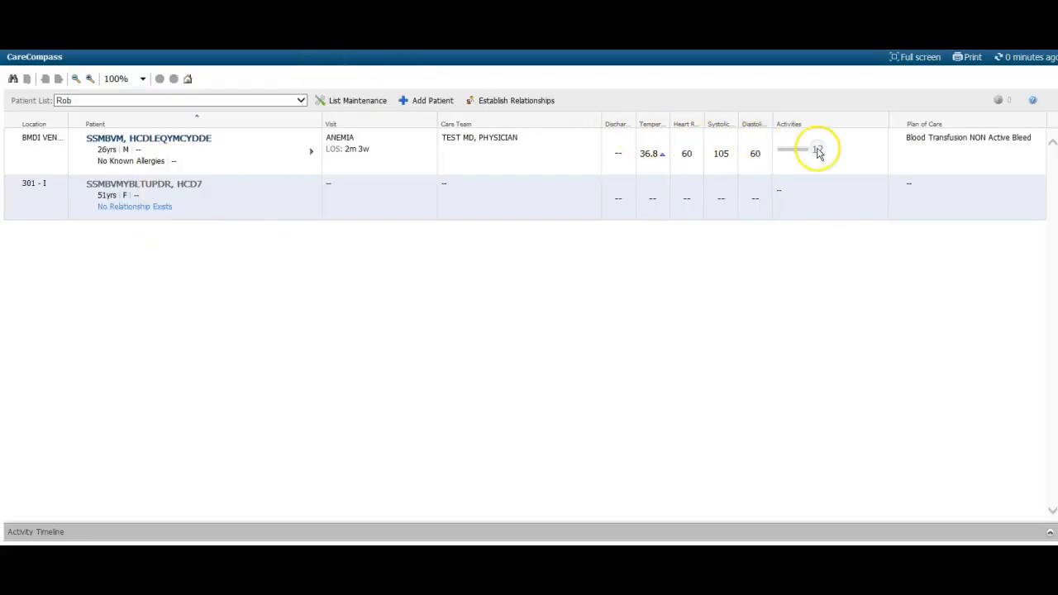
In CareCompass, chart the patient's Transfuse Red Blood Cells Active Bleed-Adult/Adolescent activity as Done, keeping the default date, time and performer
left_click(817, 153)
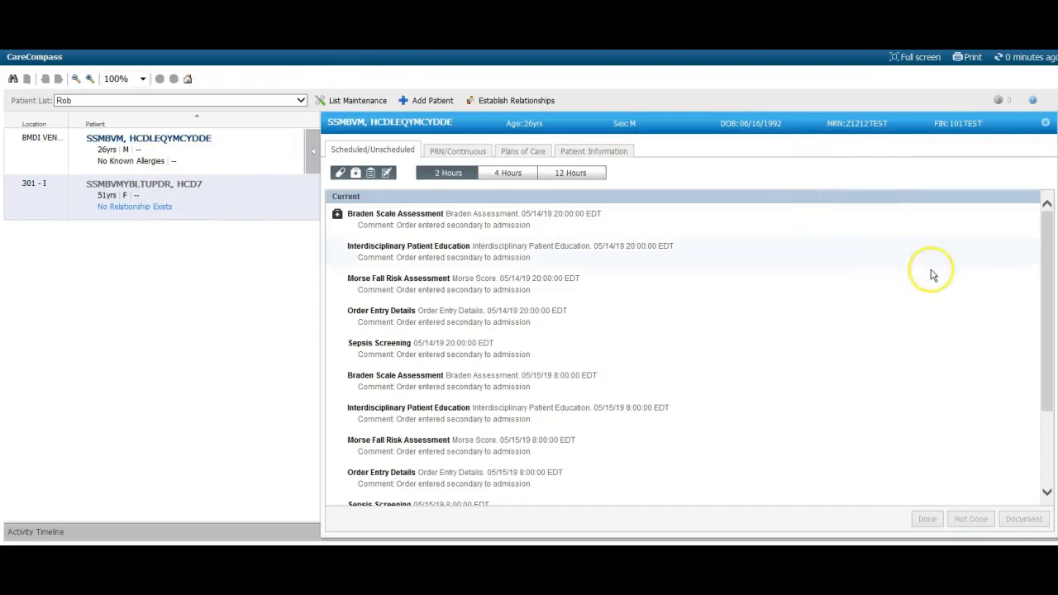
left_click_drag(1046, 267, 1045, 360)
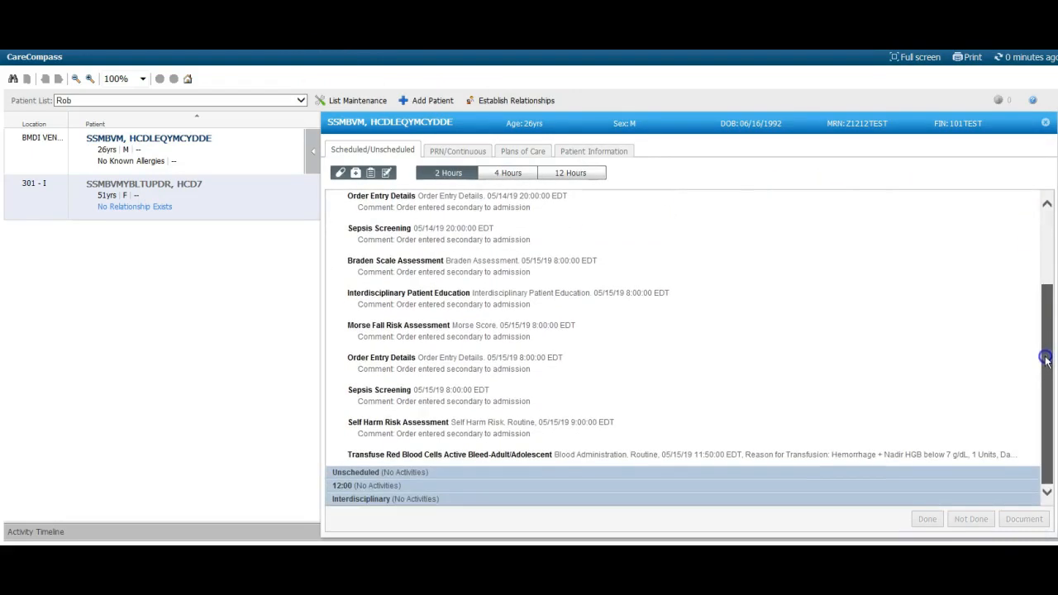
left_click(538, 456)
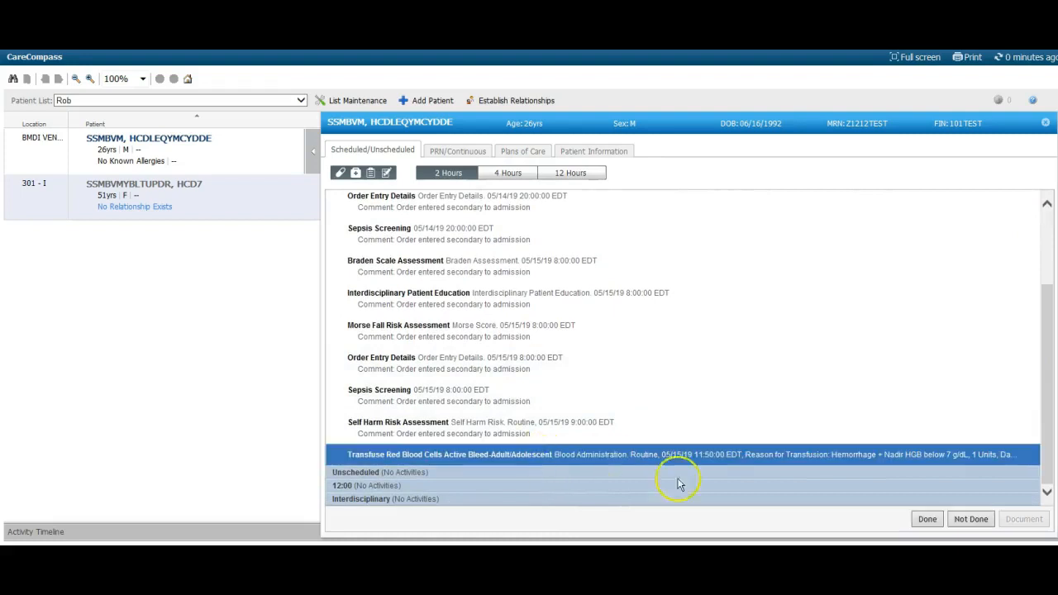
left_click(927, 522)
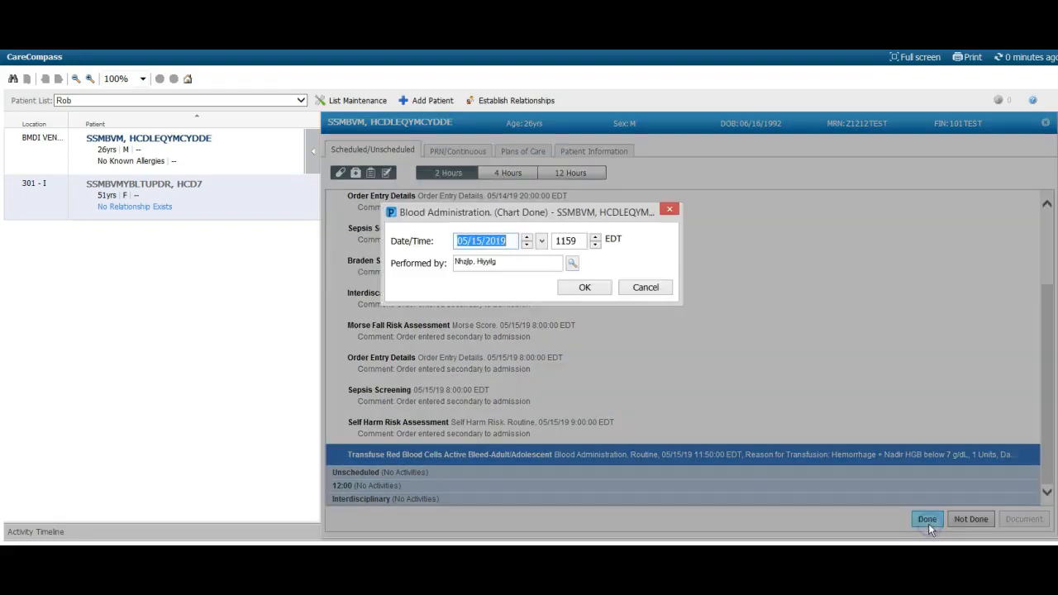
left_click(586, 287)
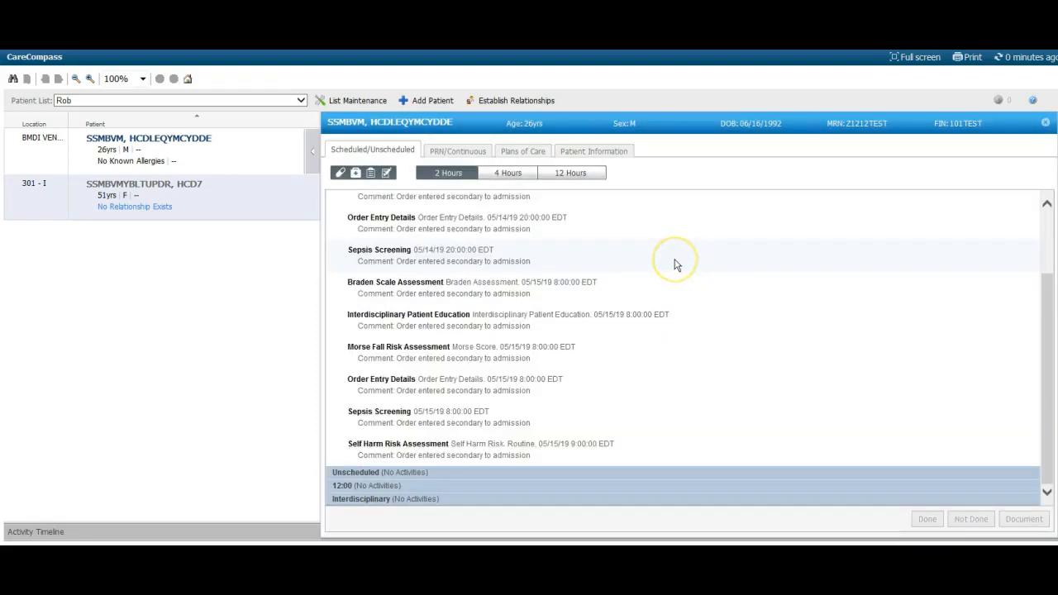